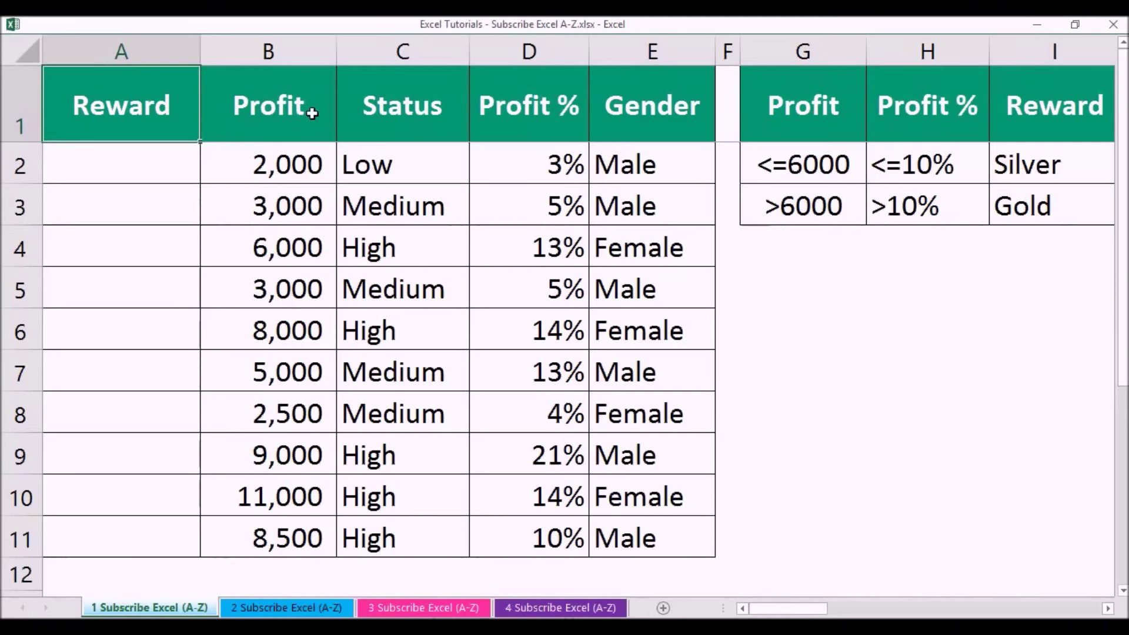
Review the Profit, Status, Profit % and Gender columns and the Reward criteria table
{"action": "left_click", "coordinate": [310, 111]}
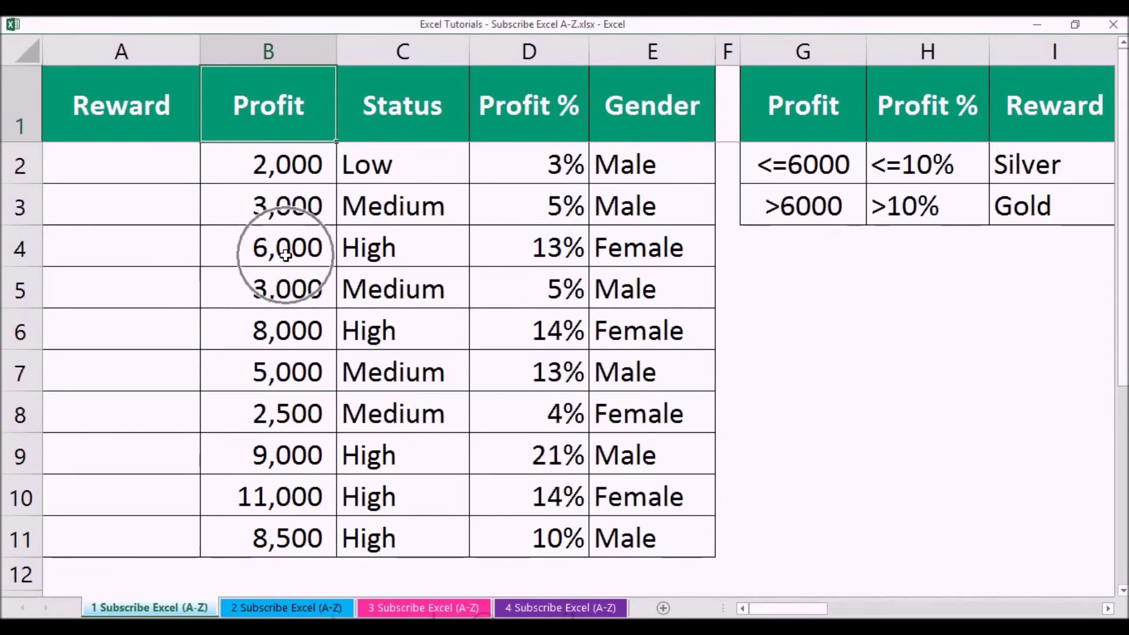
{"action": "left_click", "coordinate": [410, 113]}
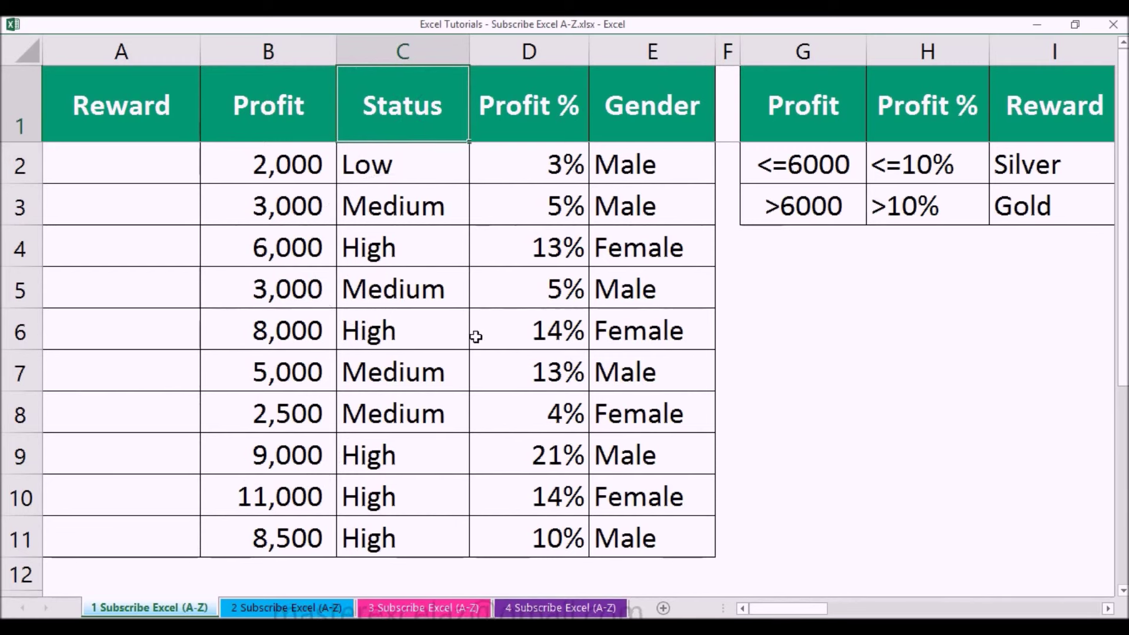
{"action": "left_click", "coordinate": [532, 137]}
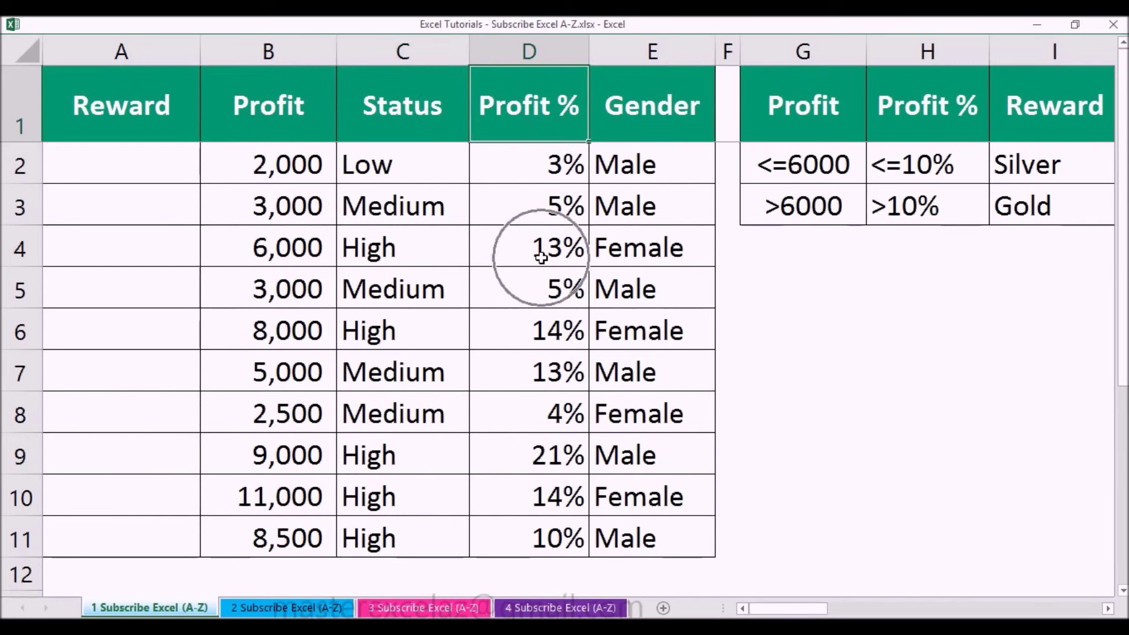
{"action": "left_click", "coordinate": [657, 126]}
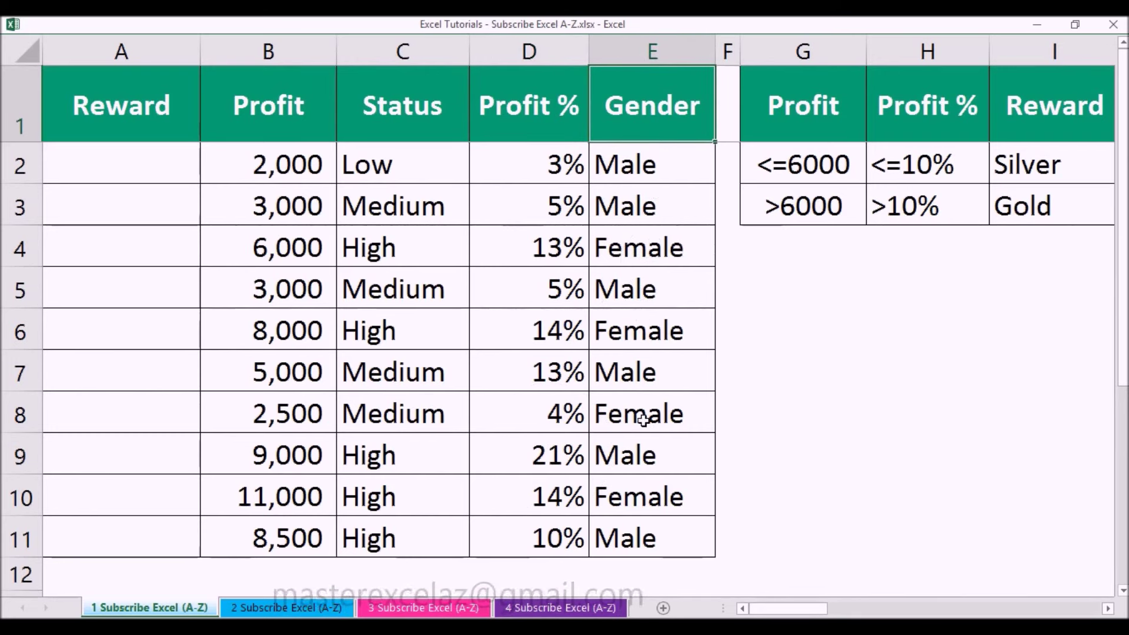
{"action": "left_click", "coordinate": [804, 104]}
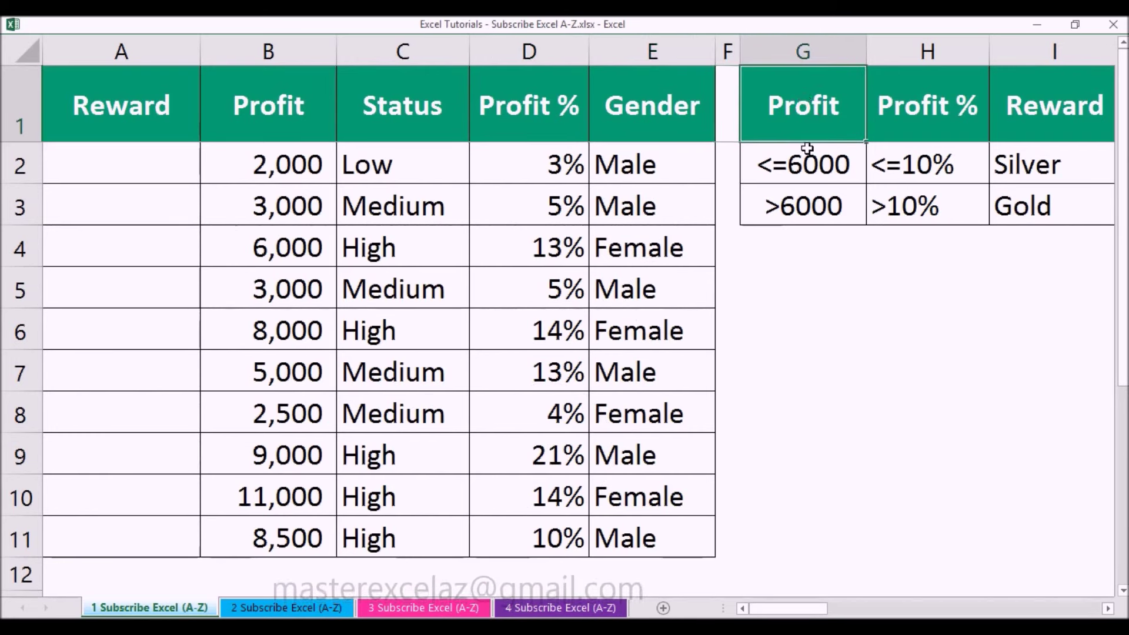
{"action": "left_click", "coordinate": [931, 115]}
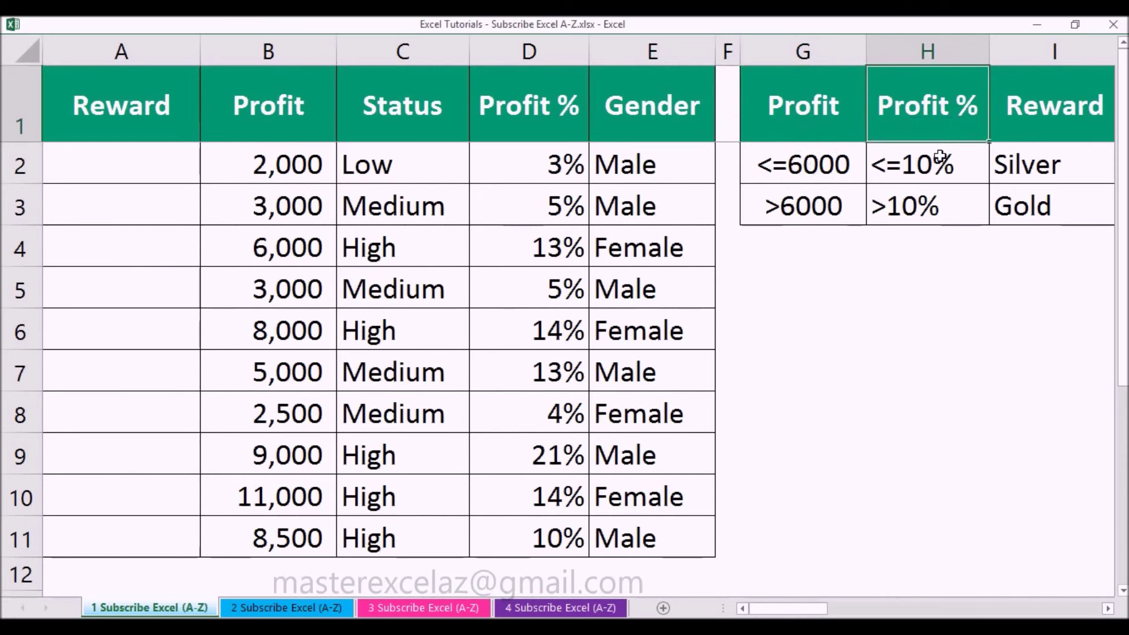
{"action": "left_click", "coordinate": [1044, 121]}
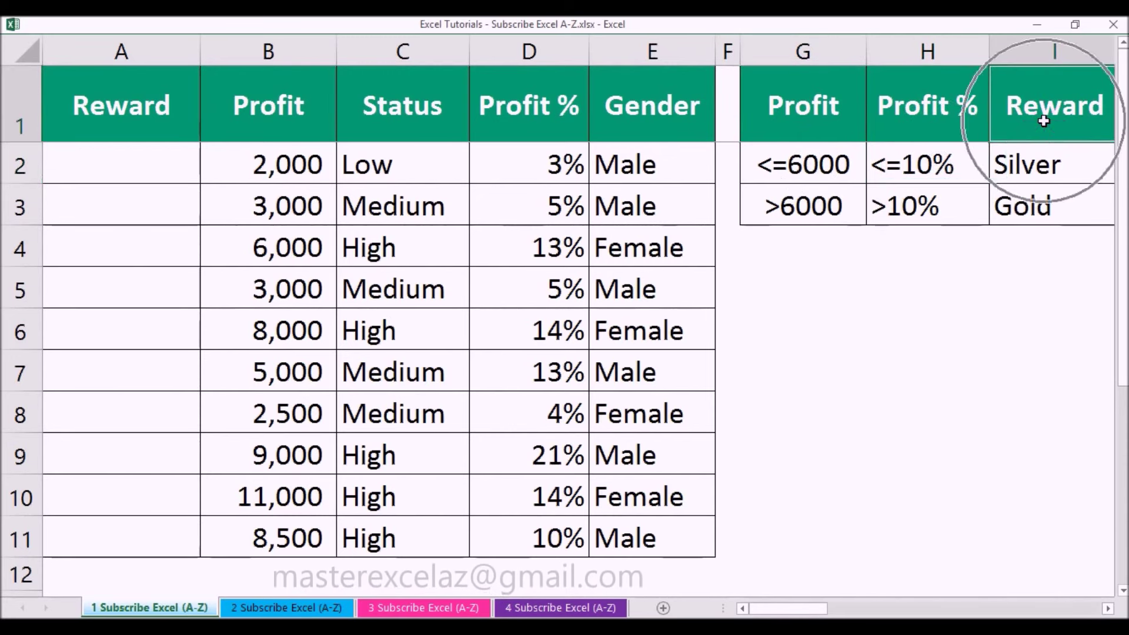
{"action": "left_click", "coordinate": [1041, 168]}
{"action": "left_click", "coordinate": [1031, 207]}
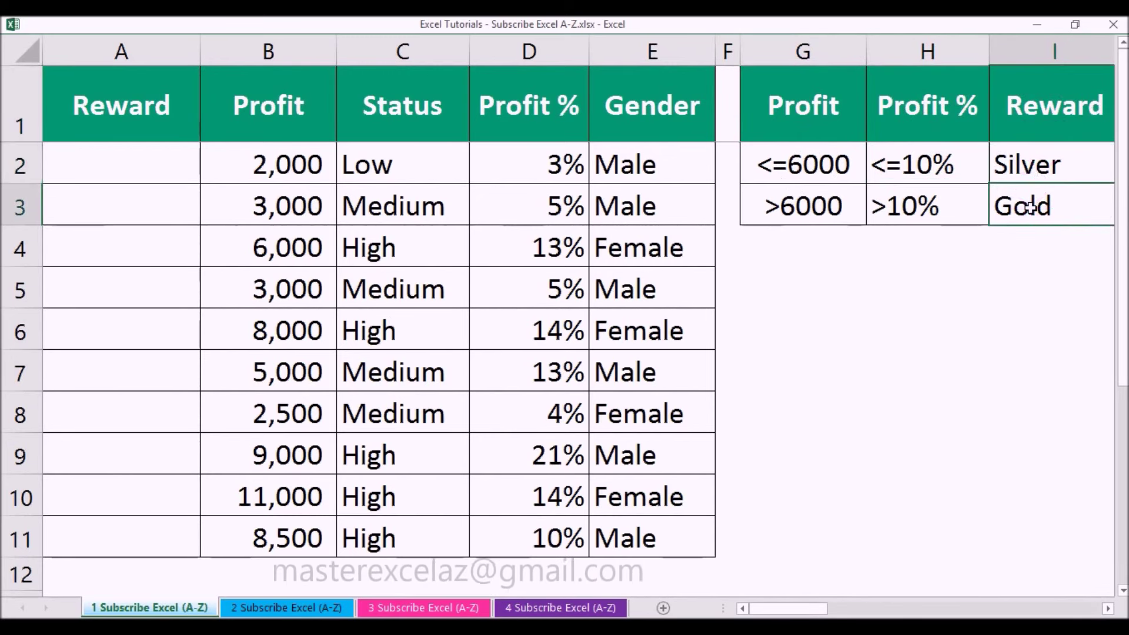
{"action": "left_click", "coordinate": [906, 211]}
{"action": "left_click", "coordinate": [794, 204]}
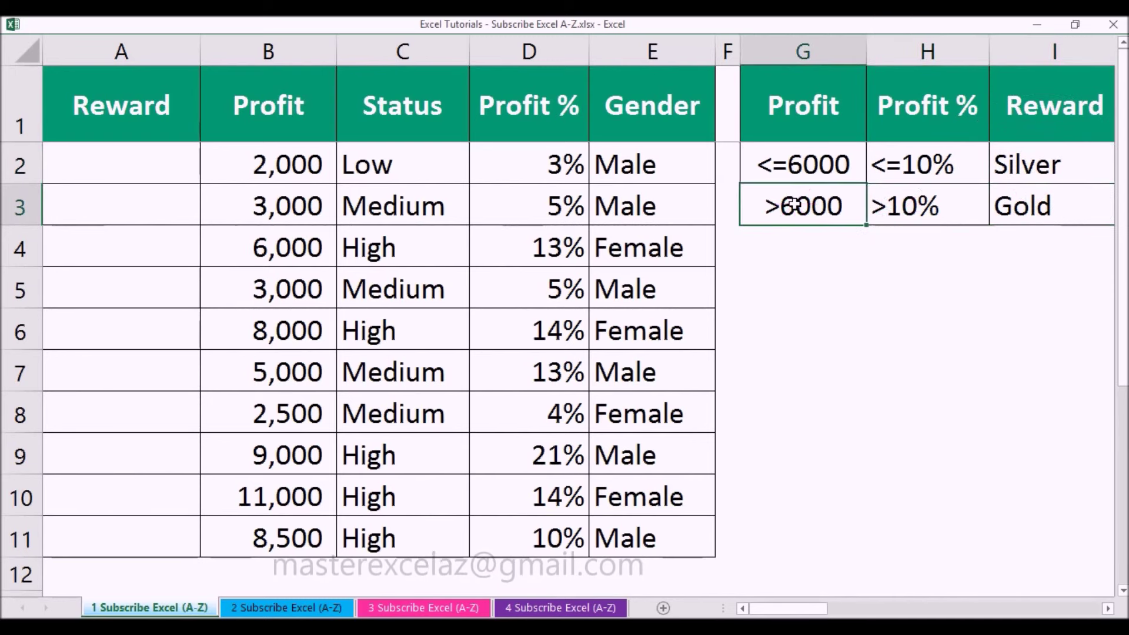
{"action": "left_click", "coordinate": [135, 114]}
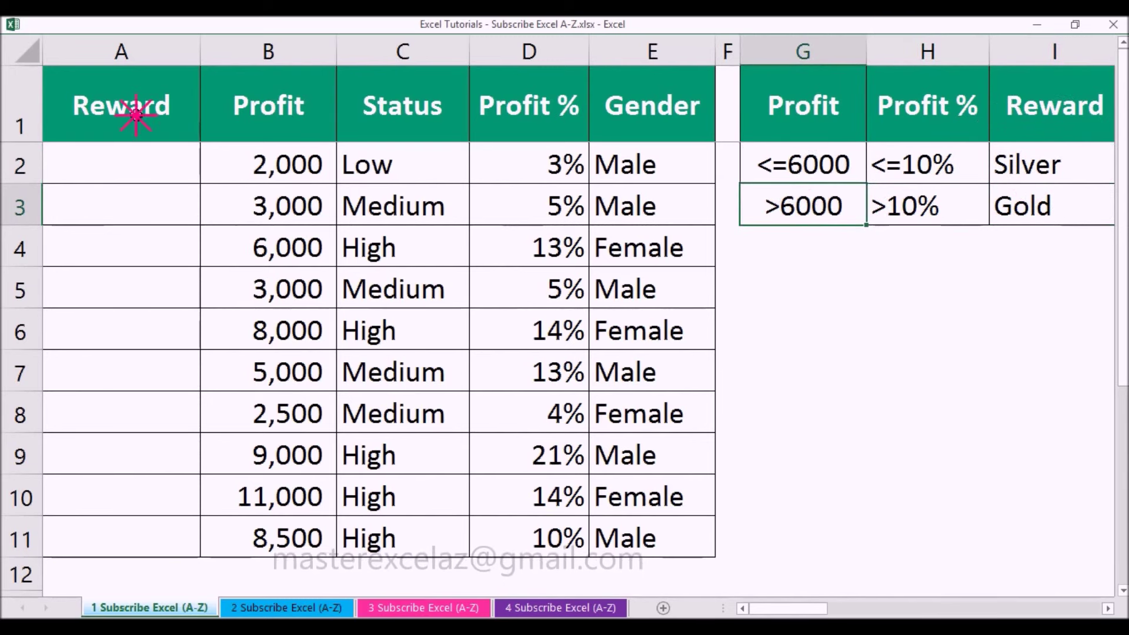
In A2, start the formula =if(or(B2<=6000,D2<=10%),"Silver" for the Silver condition
{"action": "left_click", "coordinate": [130, 168]}
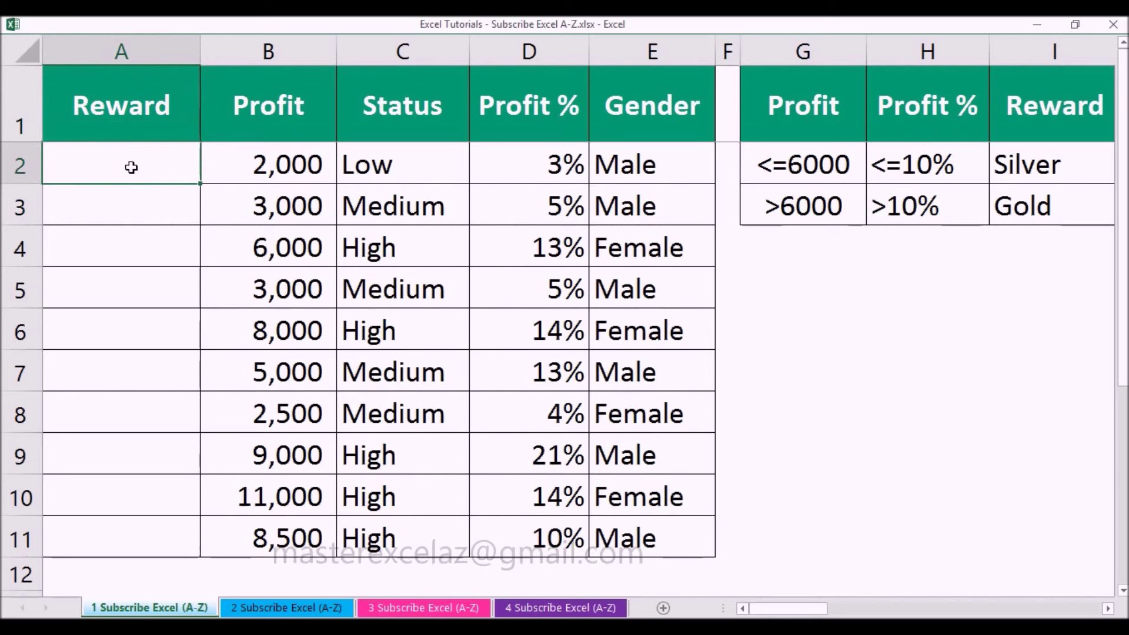
{"action": "type", "text": "=if("}
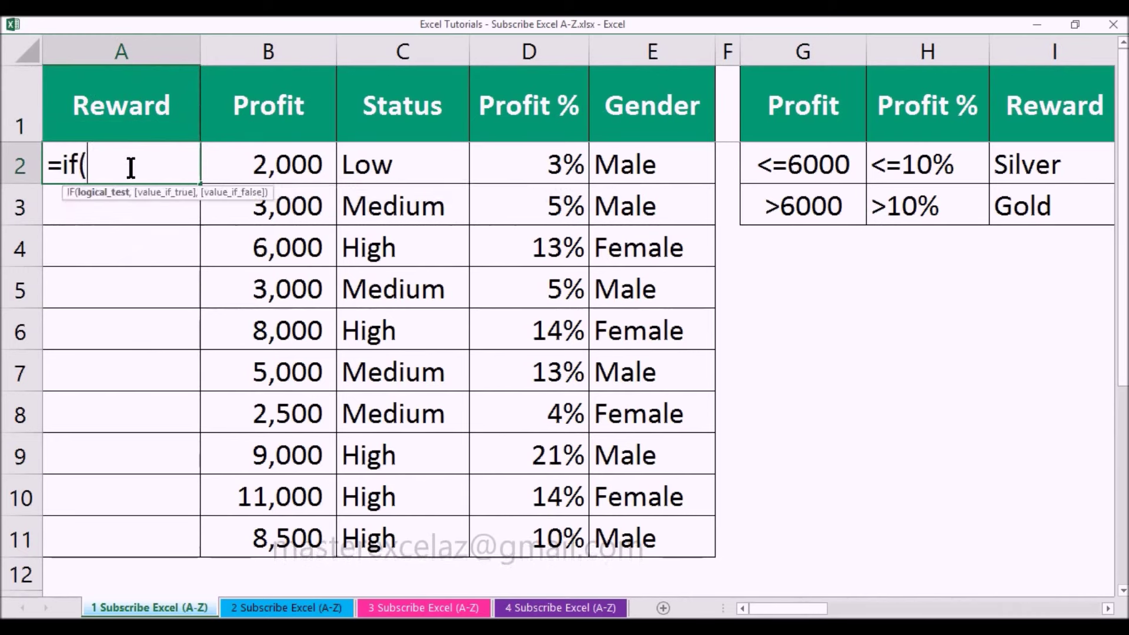
{"action": "type", "text": "or("}
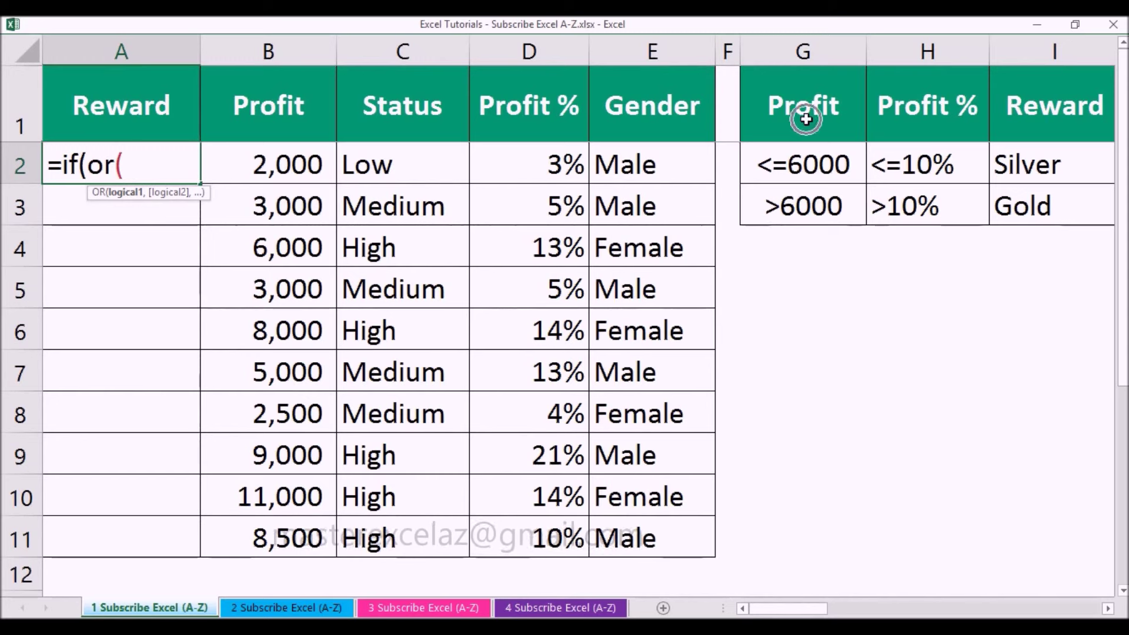
{"action": "left_click", "coordinate": [263, 164]}
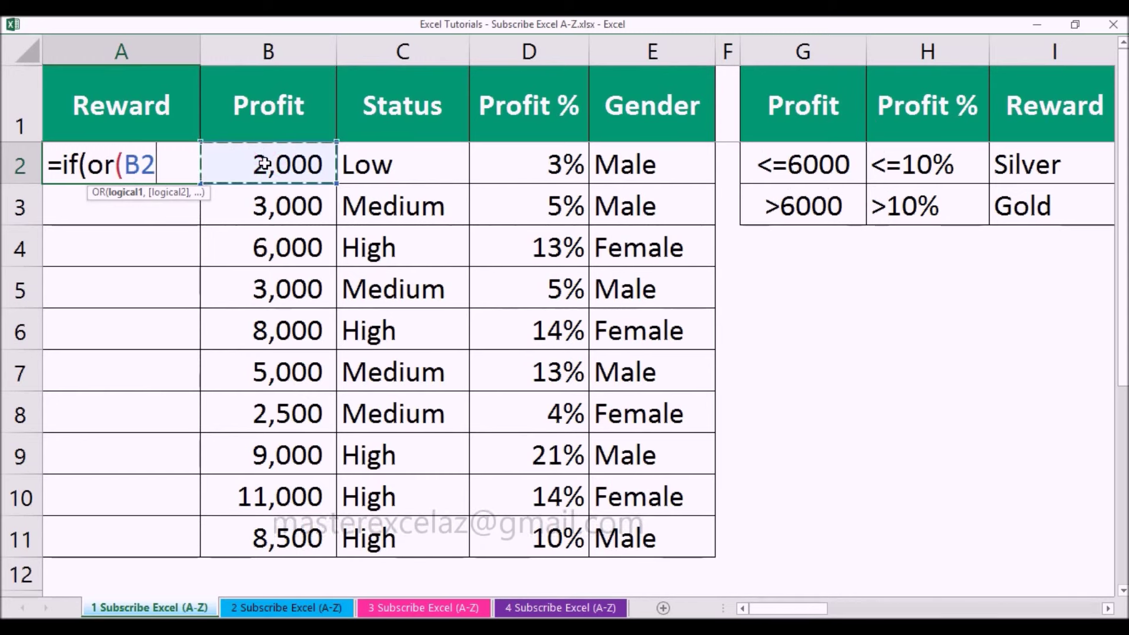
{"action": "type", "text": "<="}
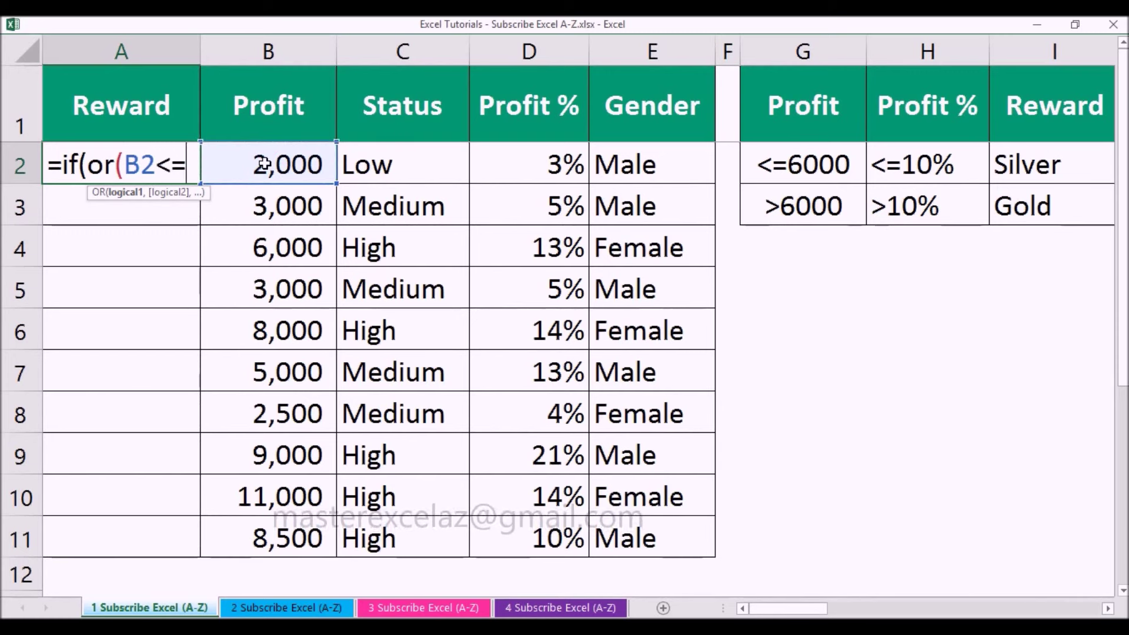
{"action": "type", "text": "6000,"}
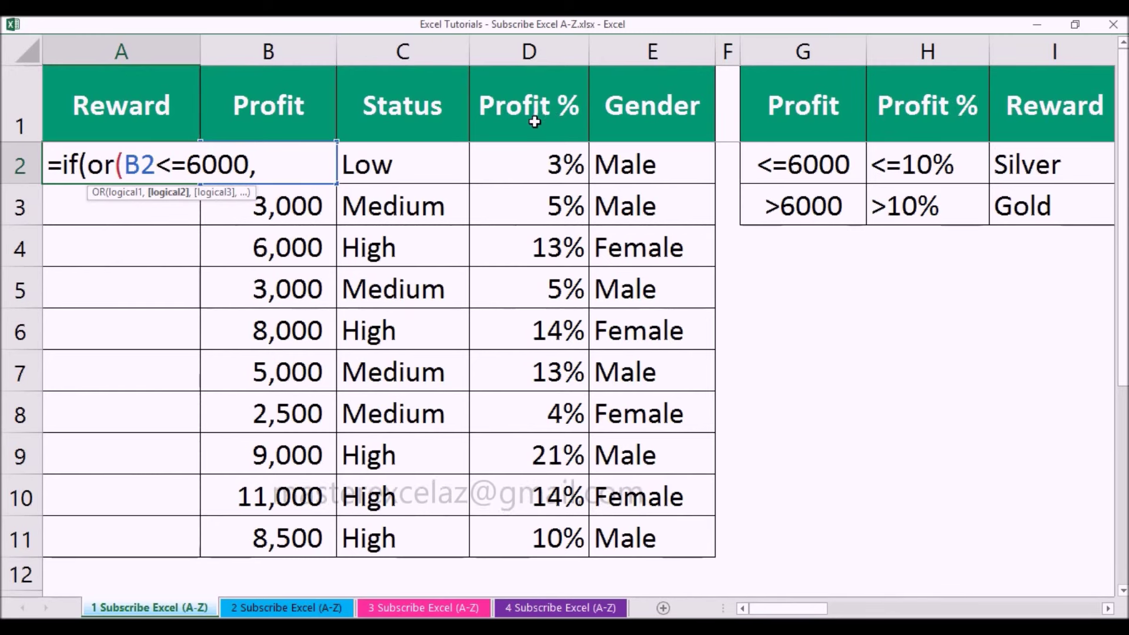
{"action": "left_click", "coordinate": [540, 154]}
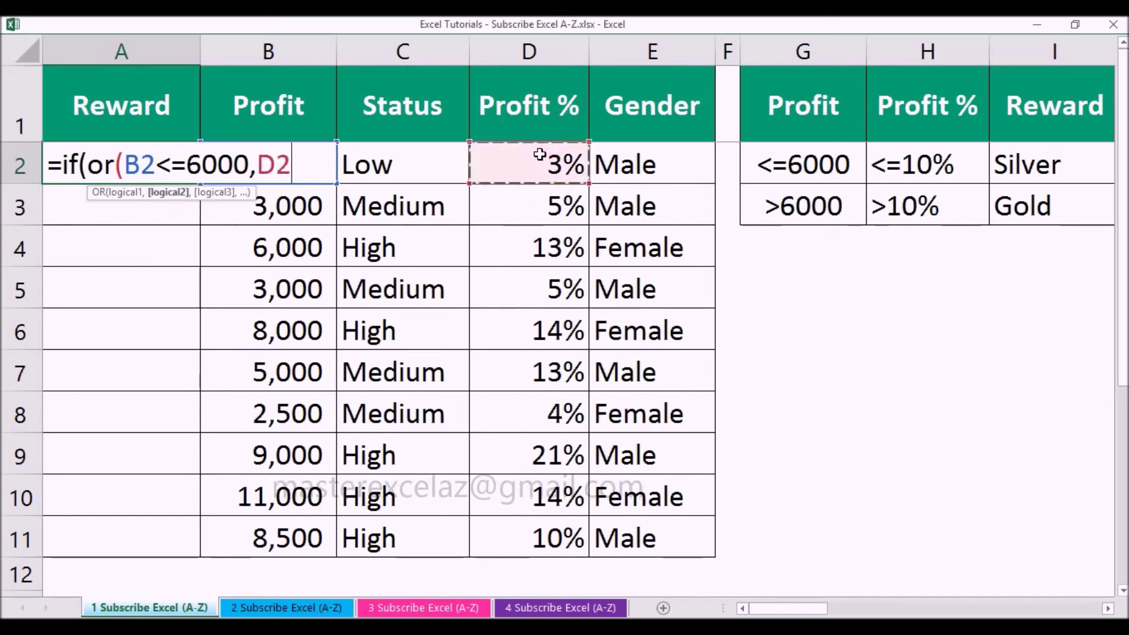
{"action": "type", "text": "<="}
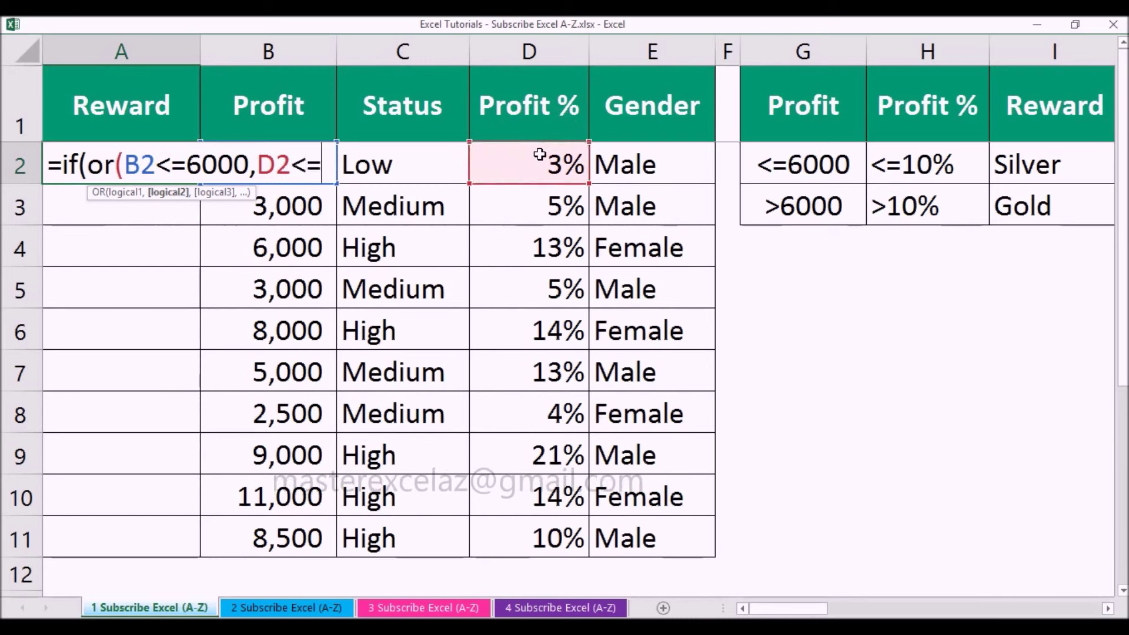
{"action": "type", "text": "10"}
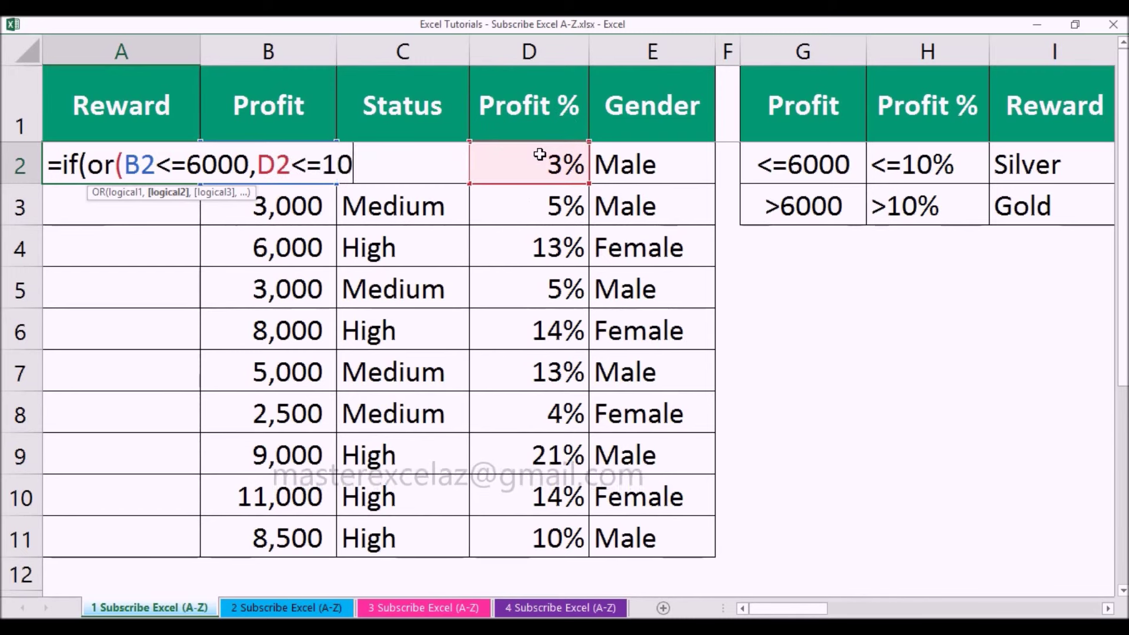
{"action": "type", "text": "%"}
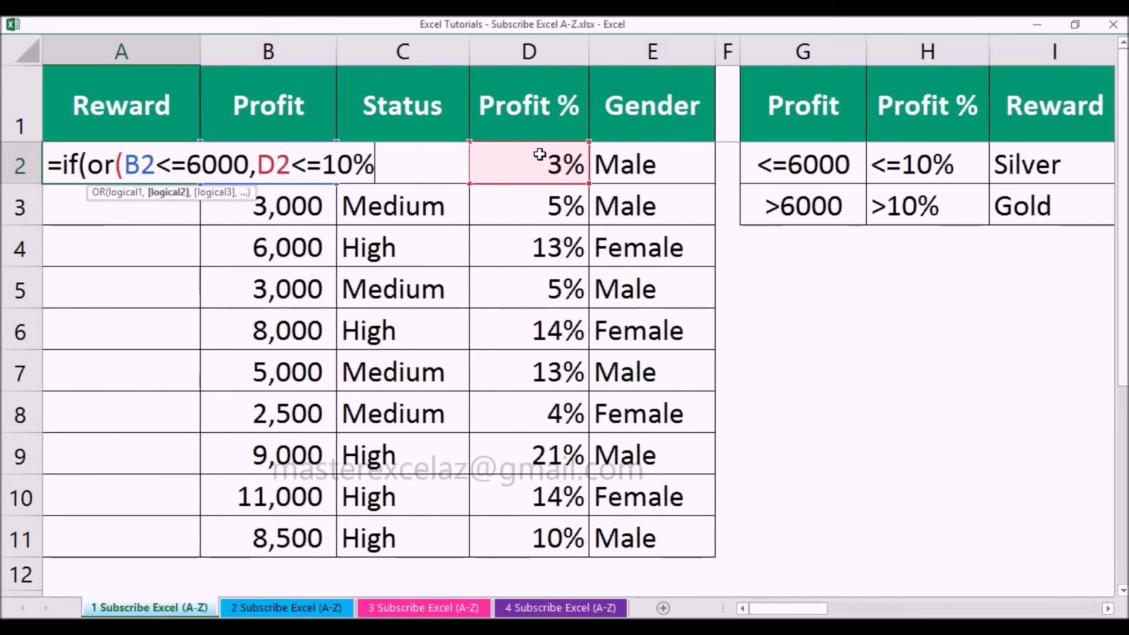
{"action": "type", "text": "),"}
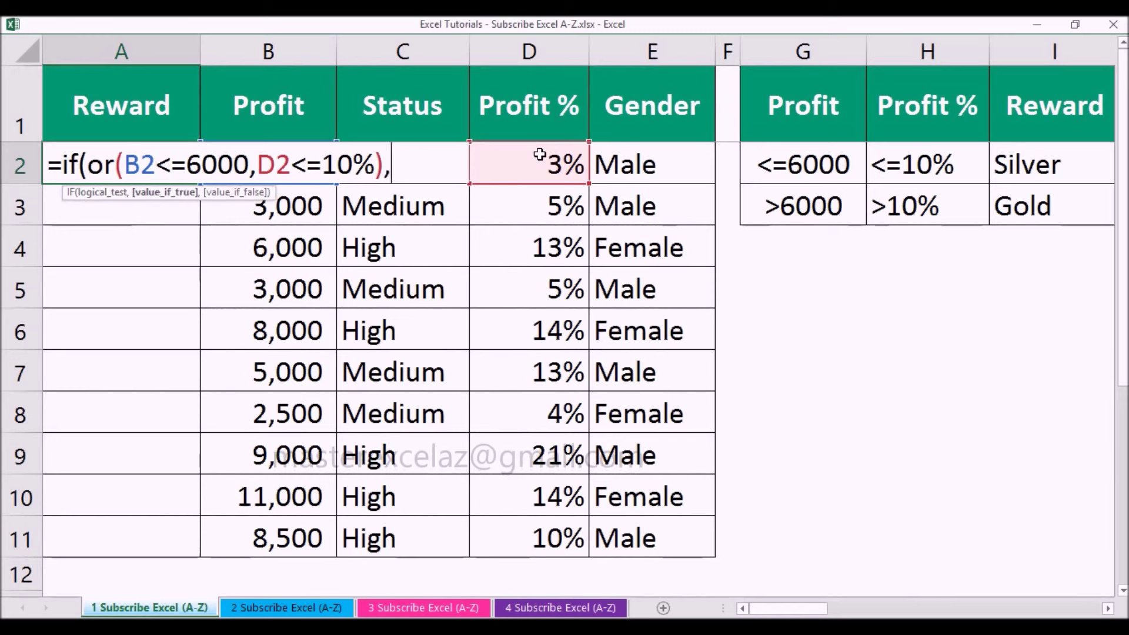
{"action": "type", "text": "\""}
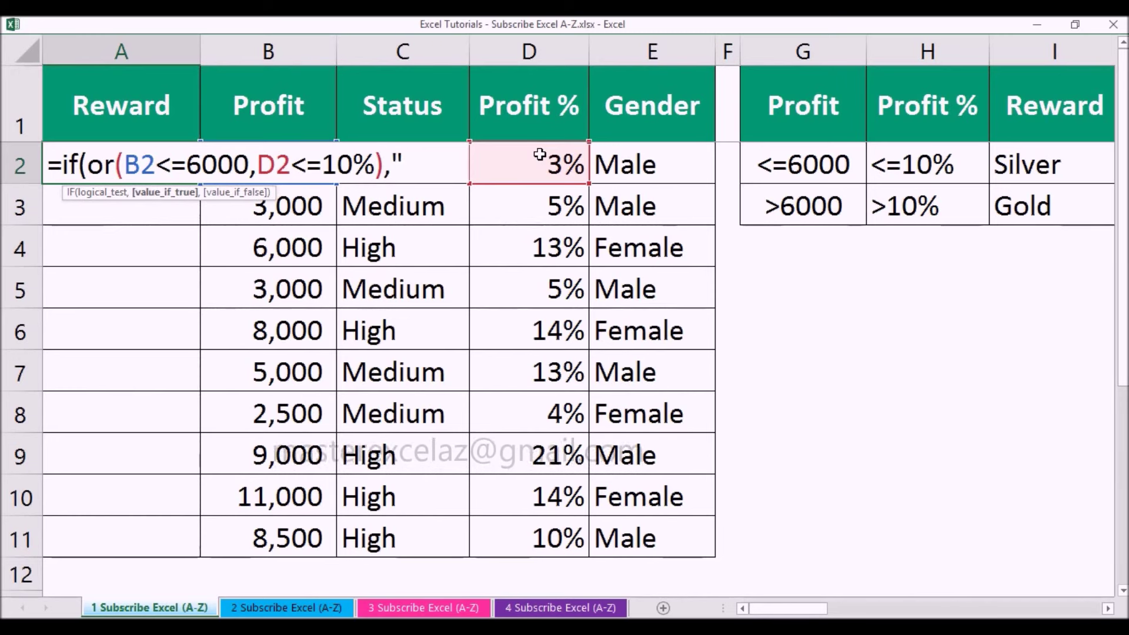
{"action": "type", "text": "Silver"}
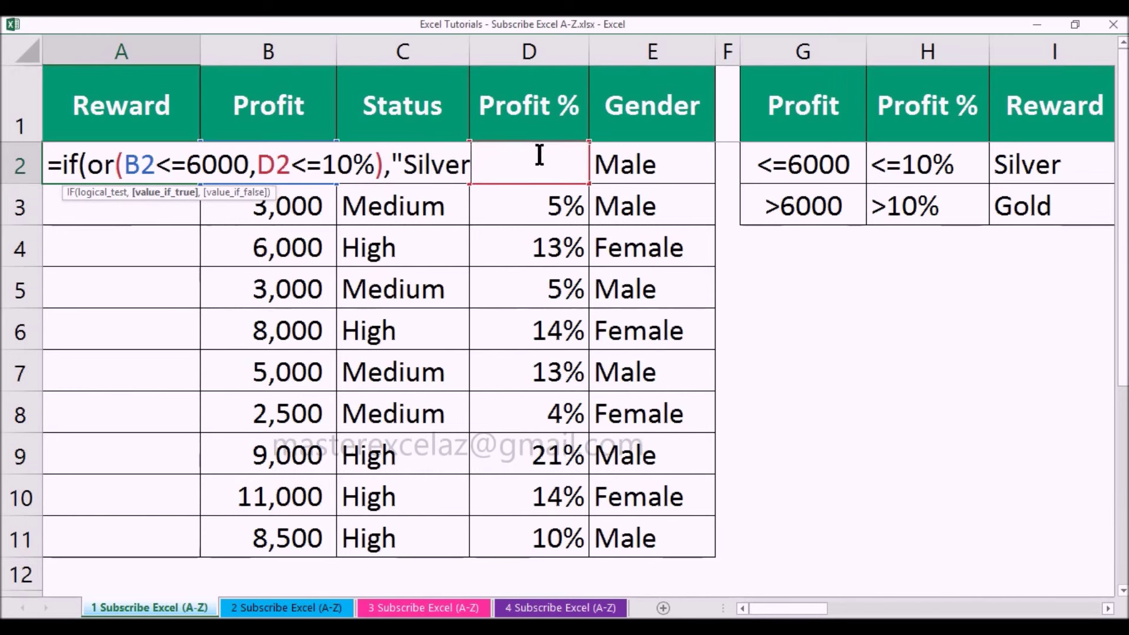
{"action": "type", "text": "\""}
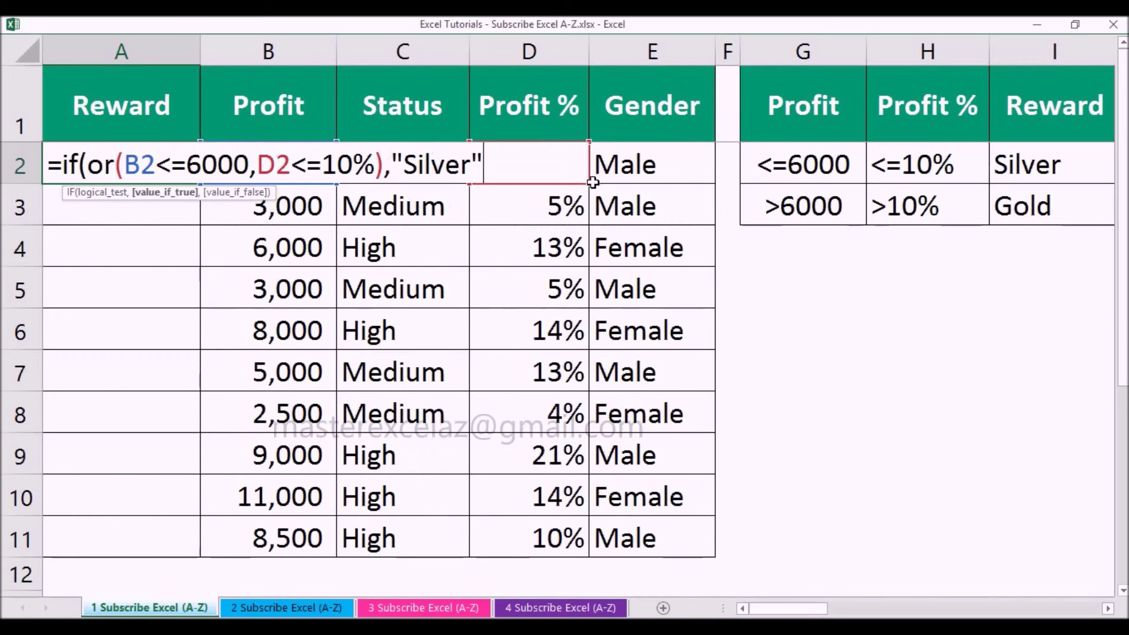
Finish A2 with ,if(or(b2>6000,d2>10%),"Gold","Check")), fixing the stray '=', so A2 shows Silver
{"action": "type", "text": ","}
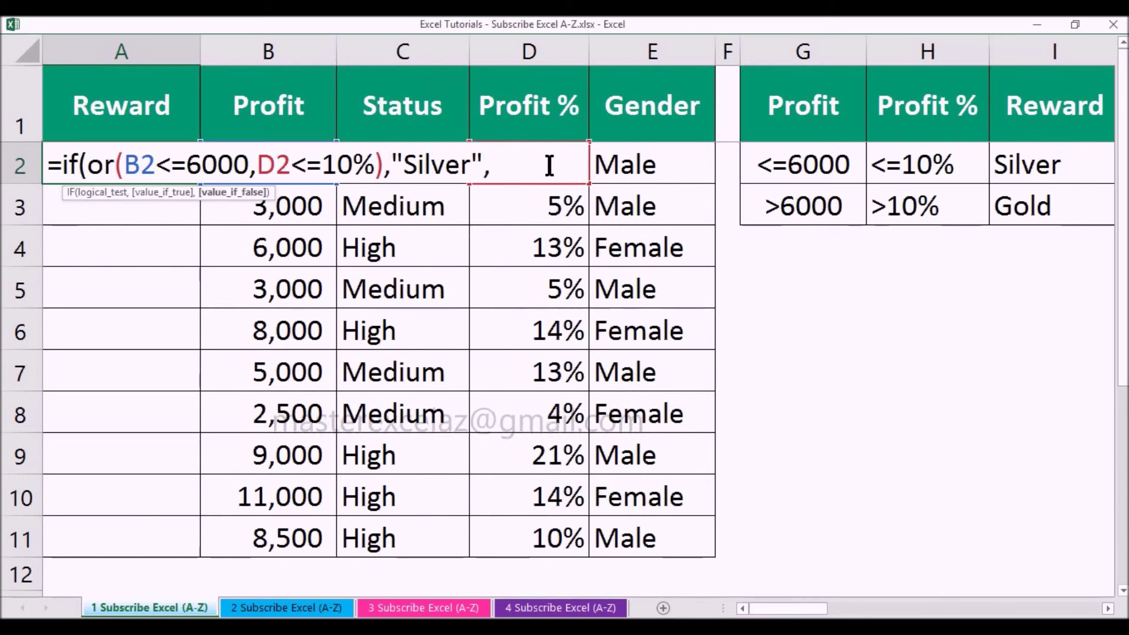
{"action": "type", "text": "if("}
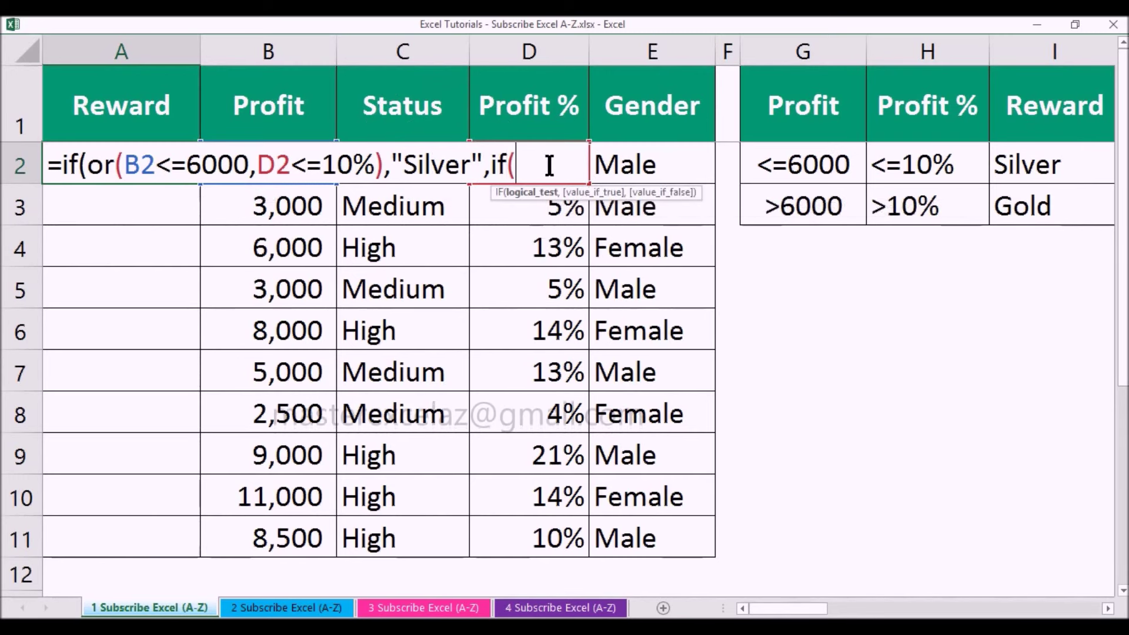
{"action": "type", "text": "or"}
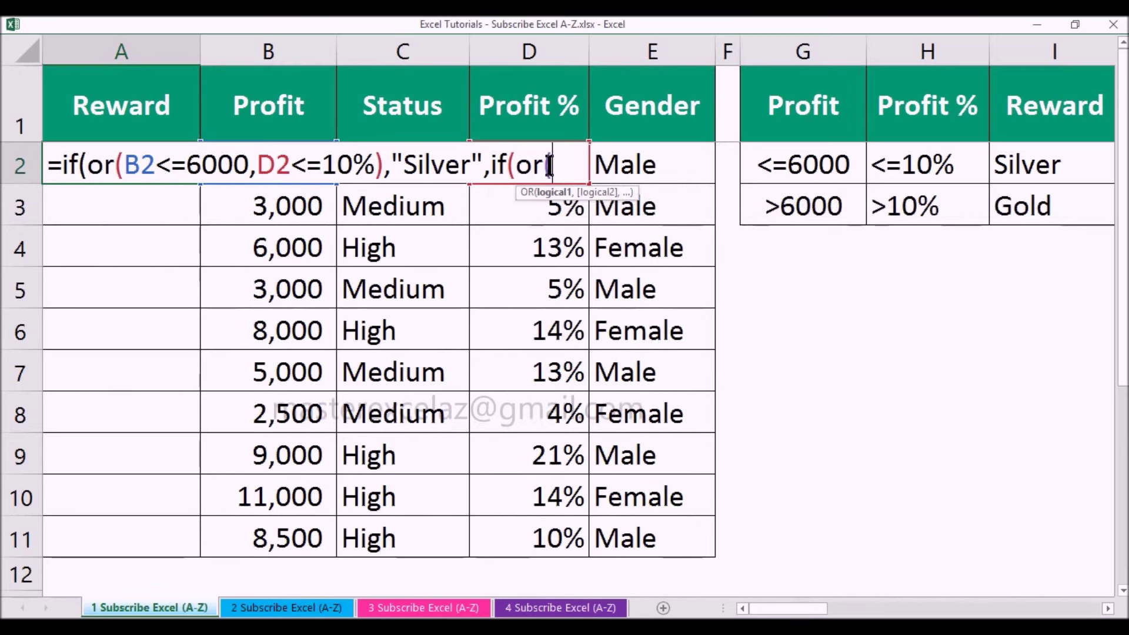
{"action": "type", "text": "("}
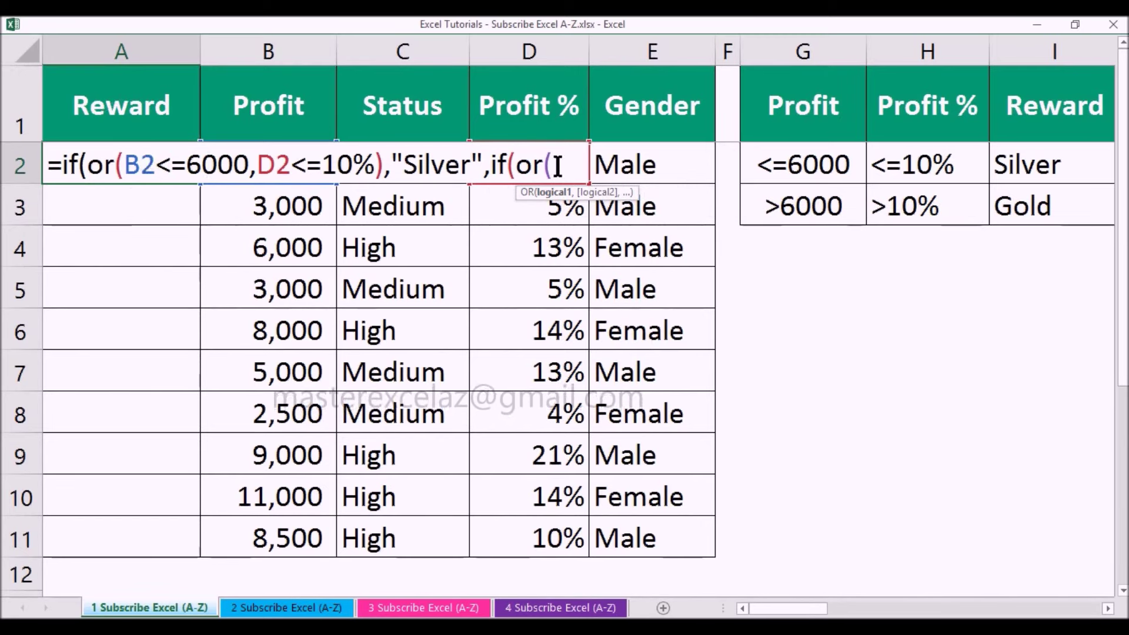
{"action": "type", "text": "b2"}
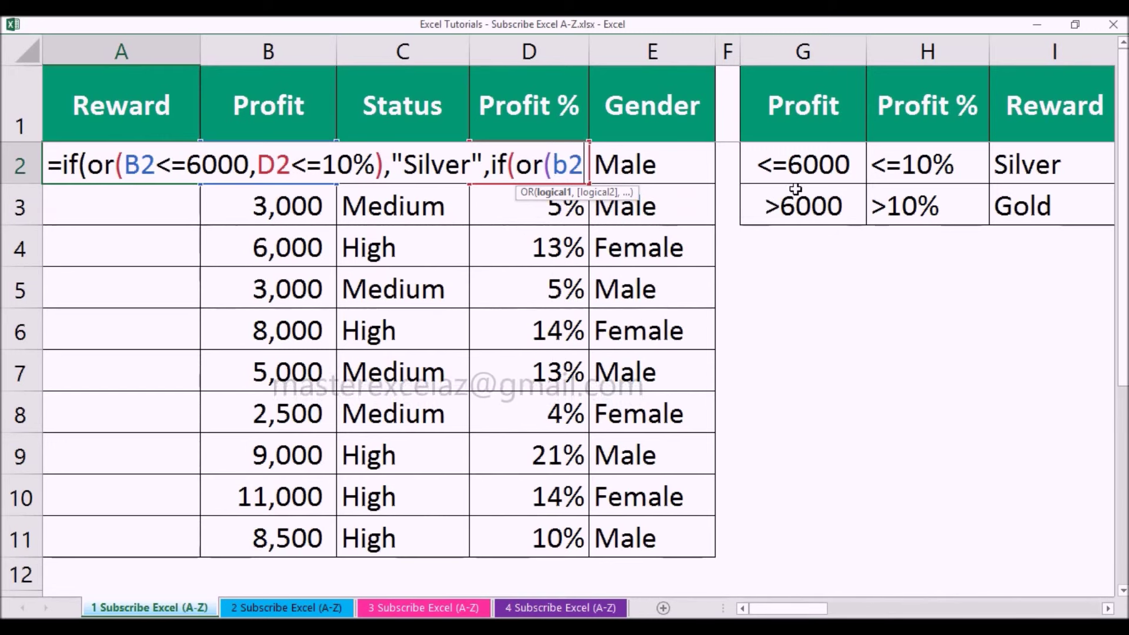
{"action": "type", "text": "="}
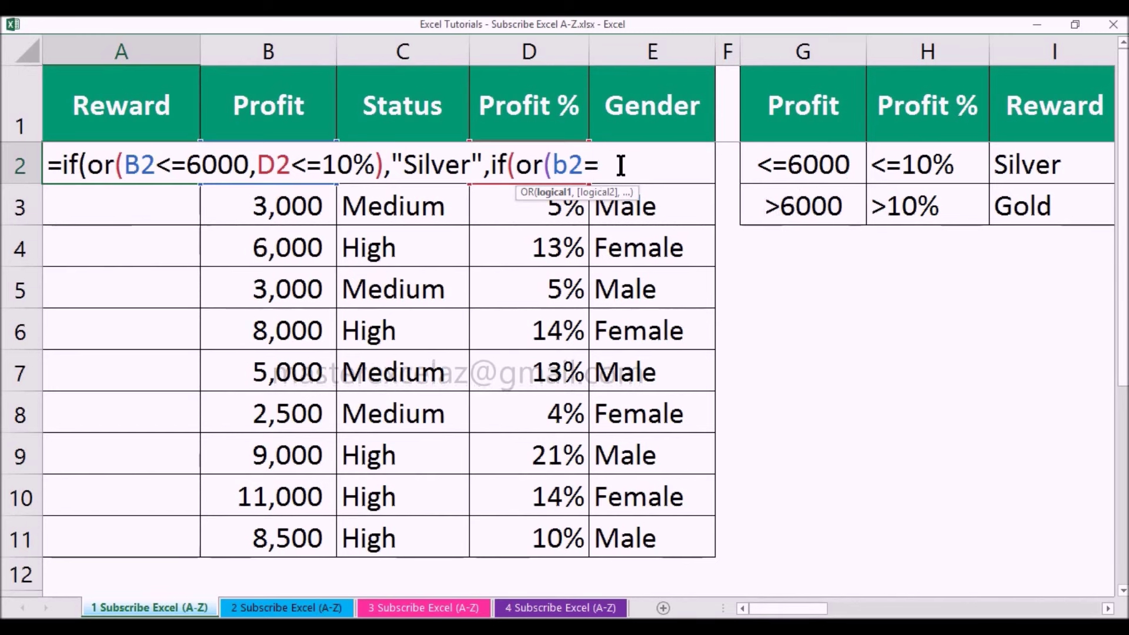
{"action": "key", "text": "BackSpace"}
{"action": "type", "text": ">6"}
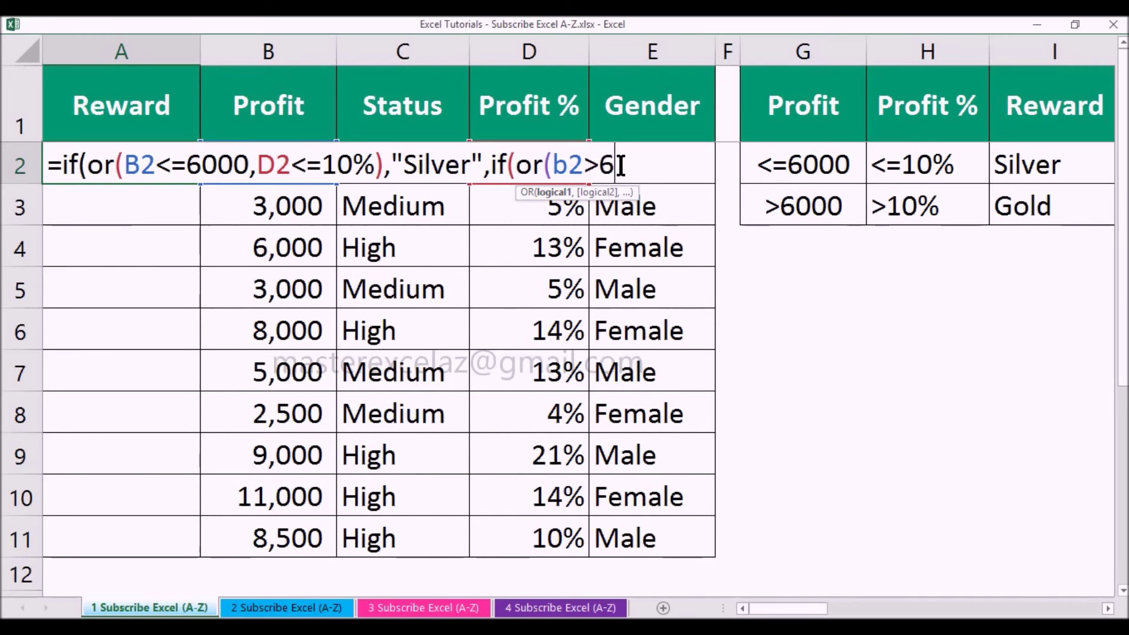
{"action": "type", "text": "000,"}
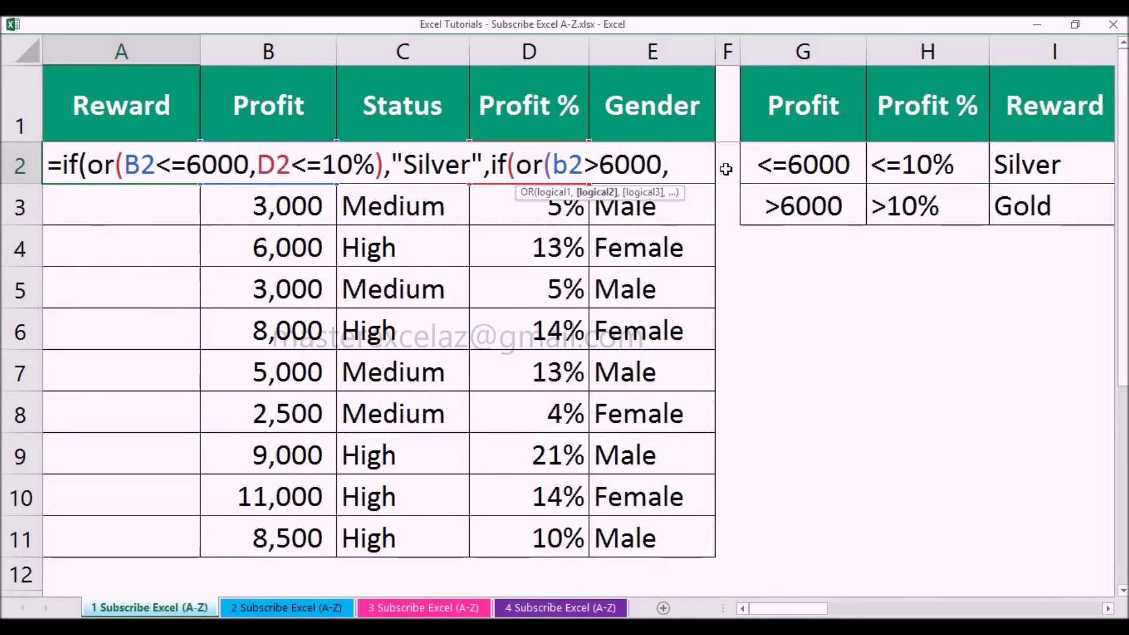
{"action": "type", "text": "d2>"}
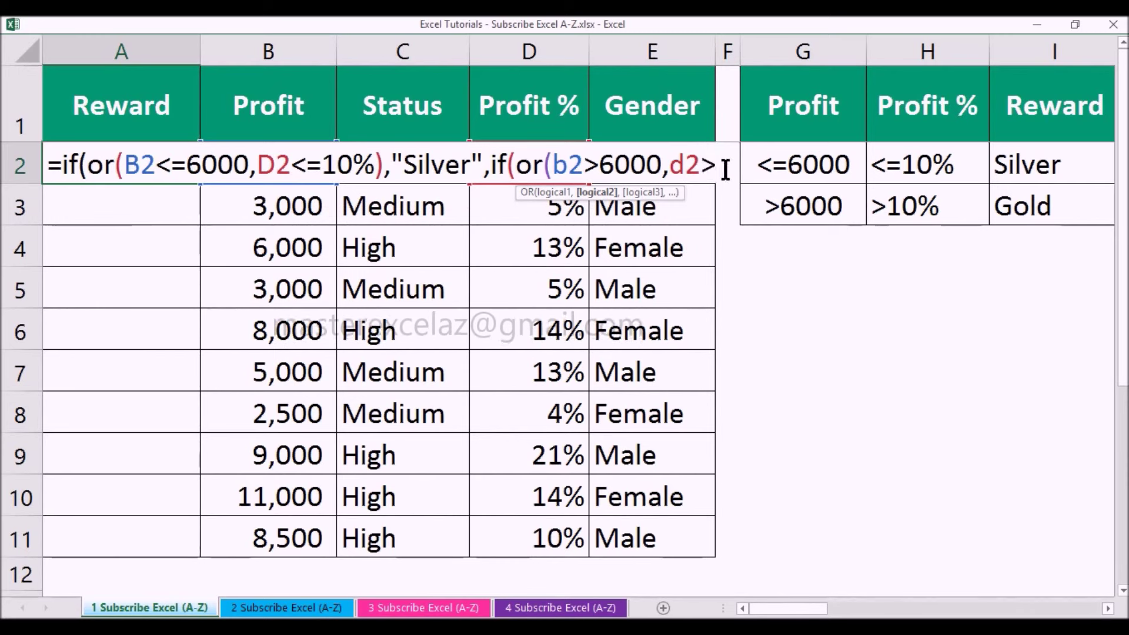
{"action": "type", "text": "10"}
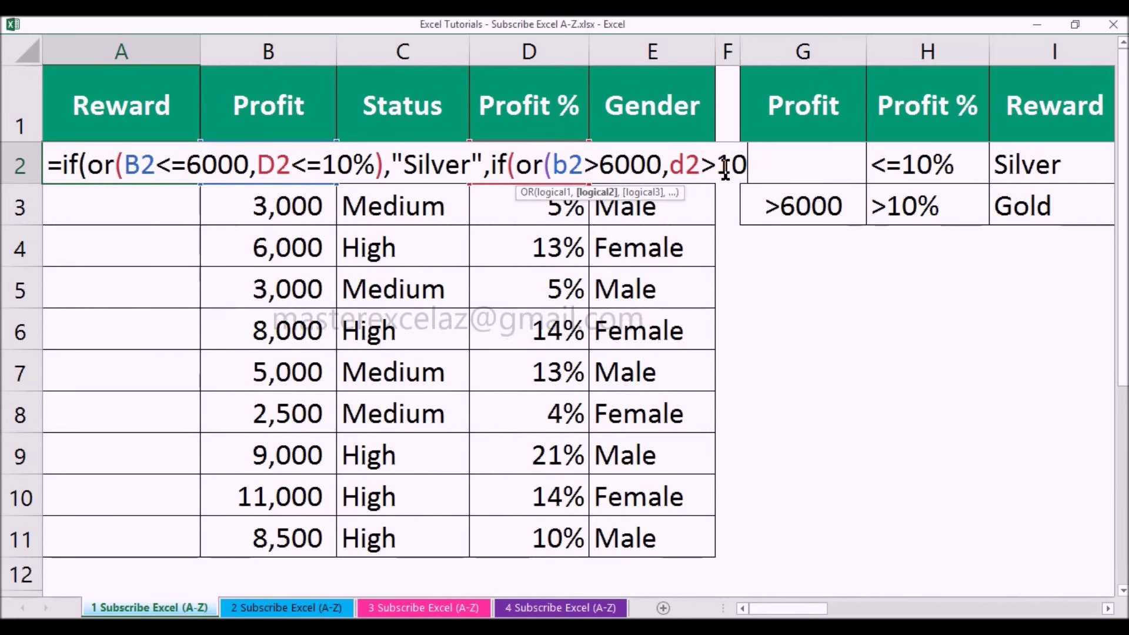
{"action": "type", "text": "%"}
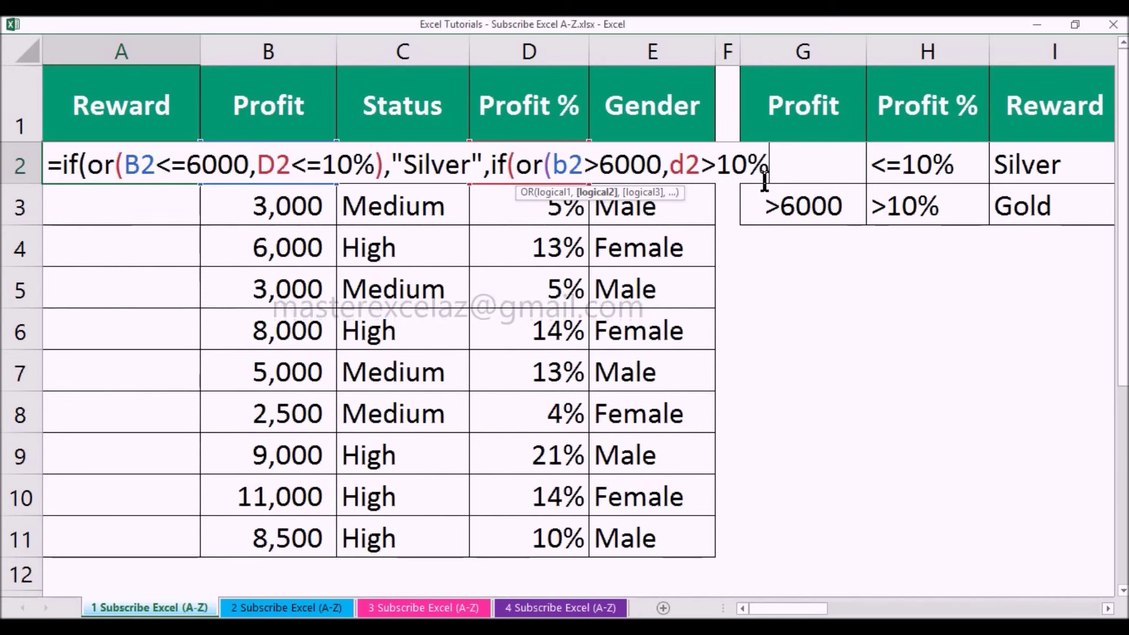
{"action": "type", "text": "),\""}
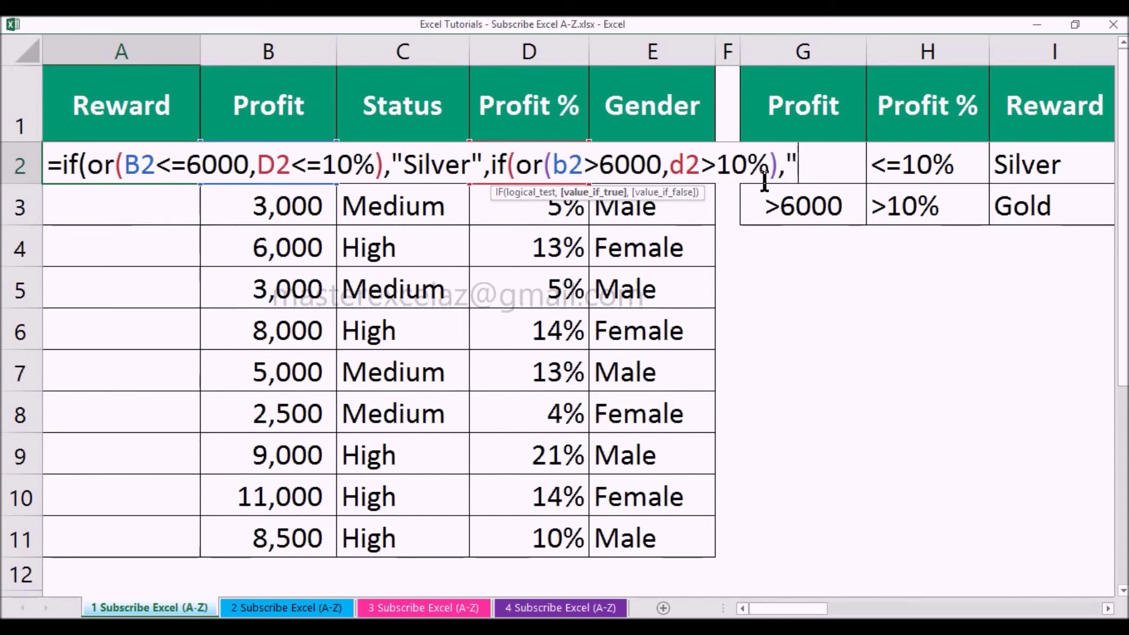
{"action": "type", "text": "Gol"}
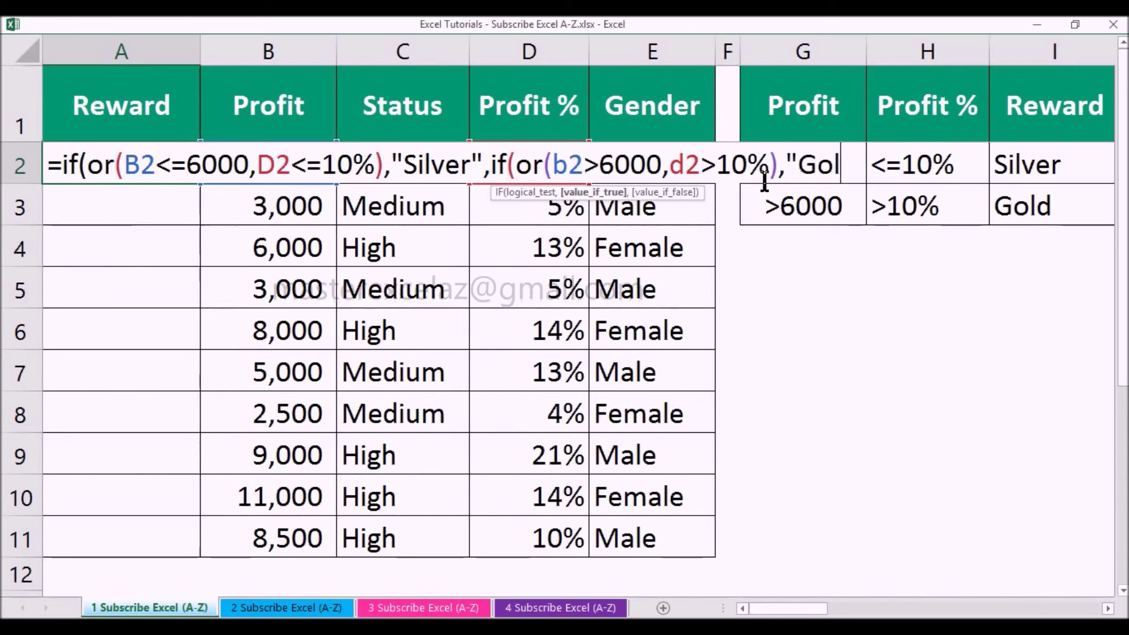
{"action": "type", "text": "d\""}
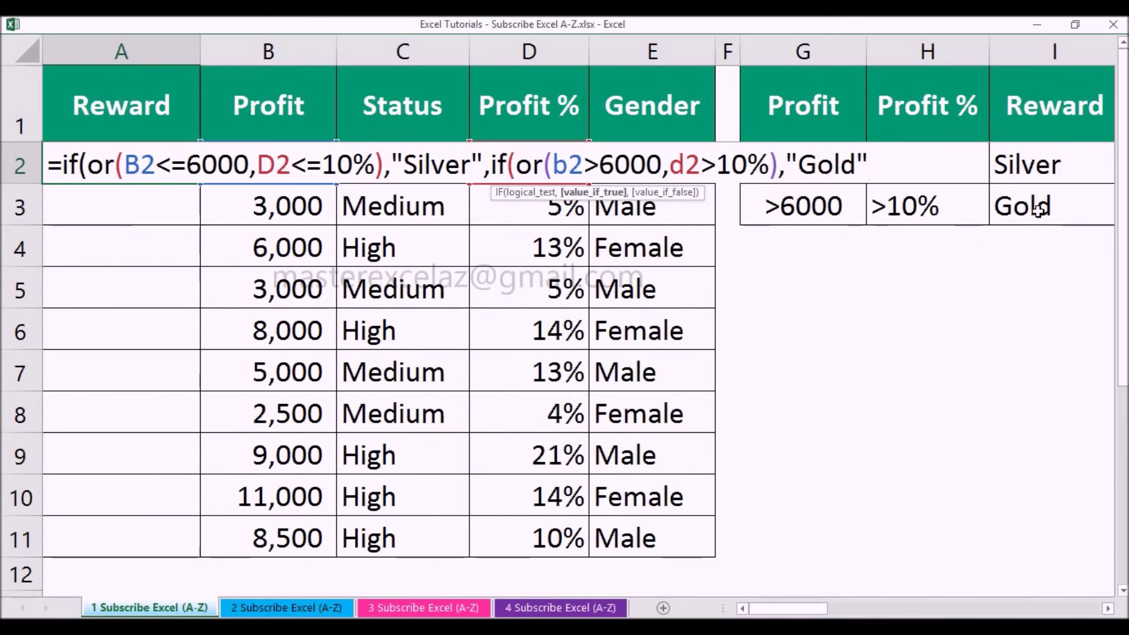
{"action": "type", "text": ","}
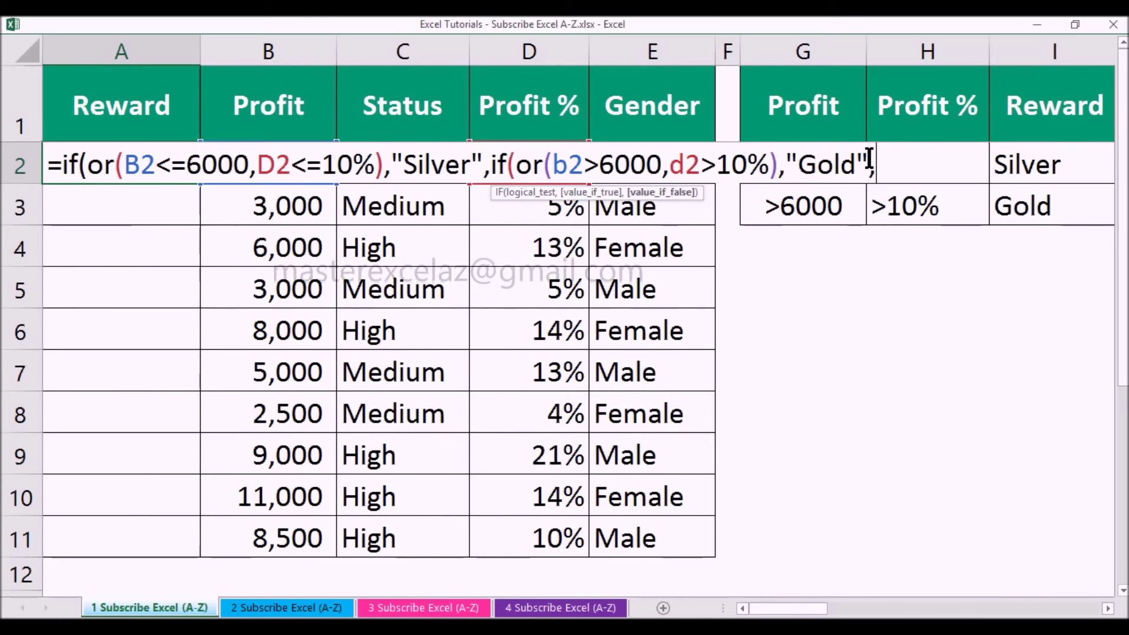
{"action": "type", "text": "\"Check\""}
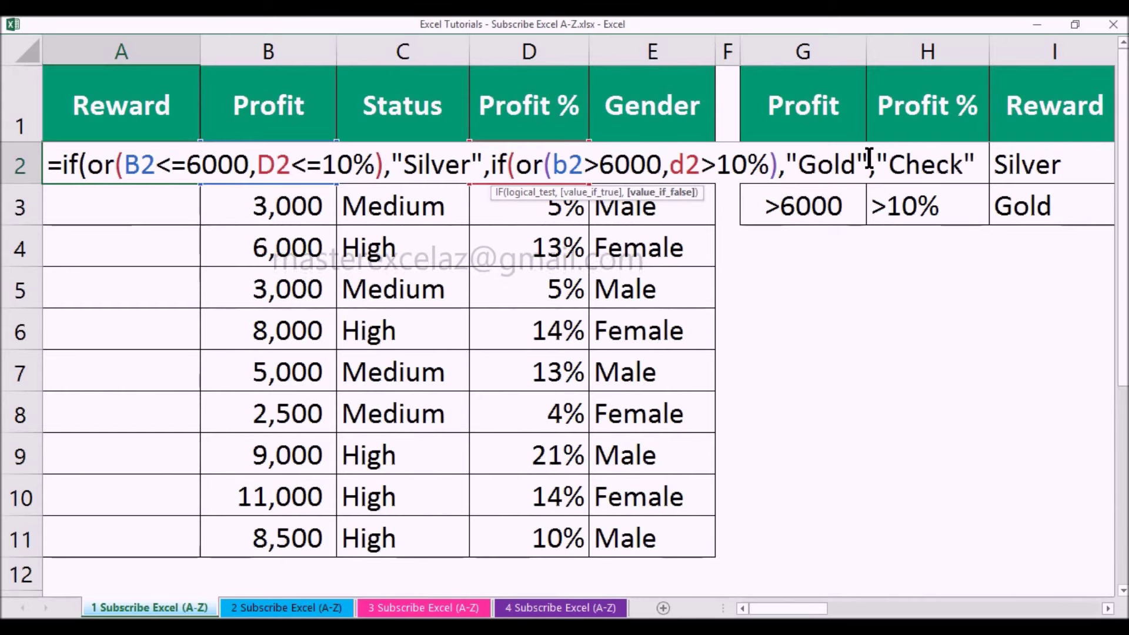
{"action": "type", "text": "))"}
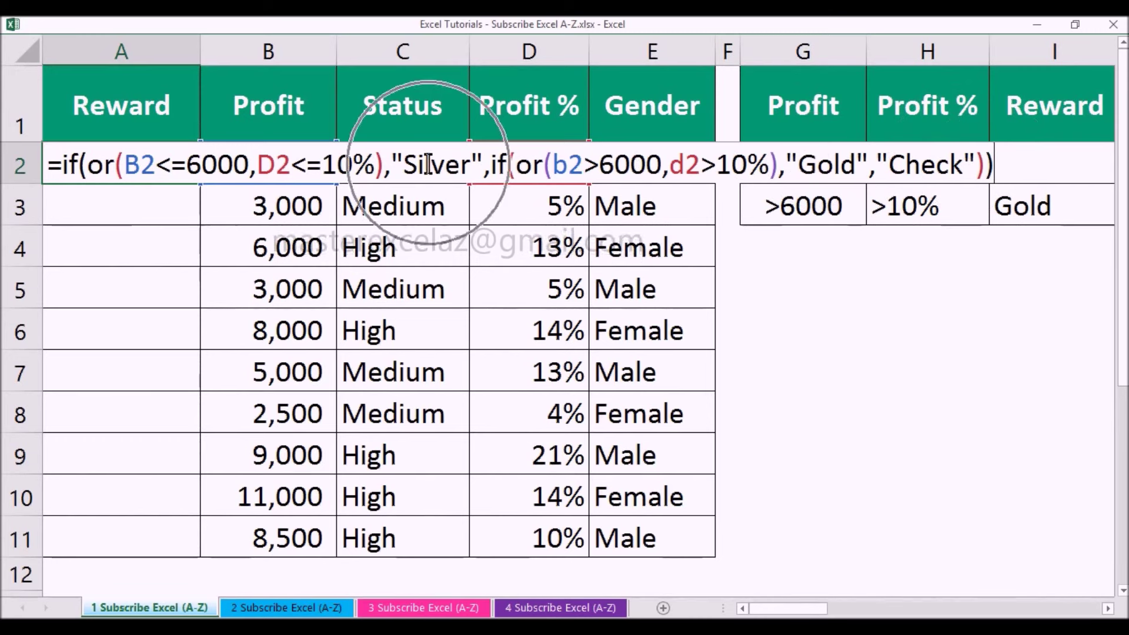
{"action": "key", "text": "Return"}
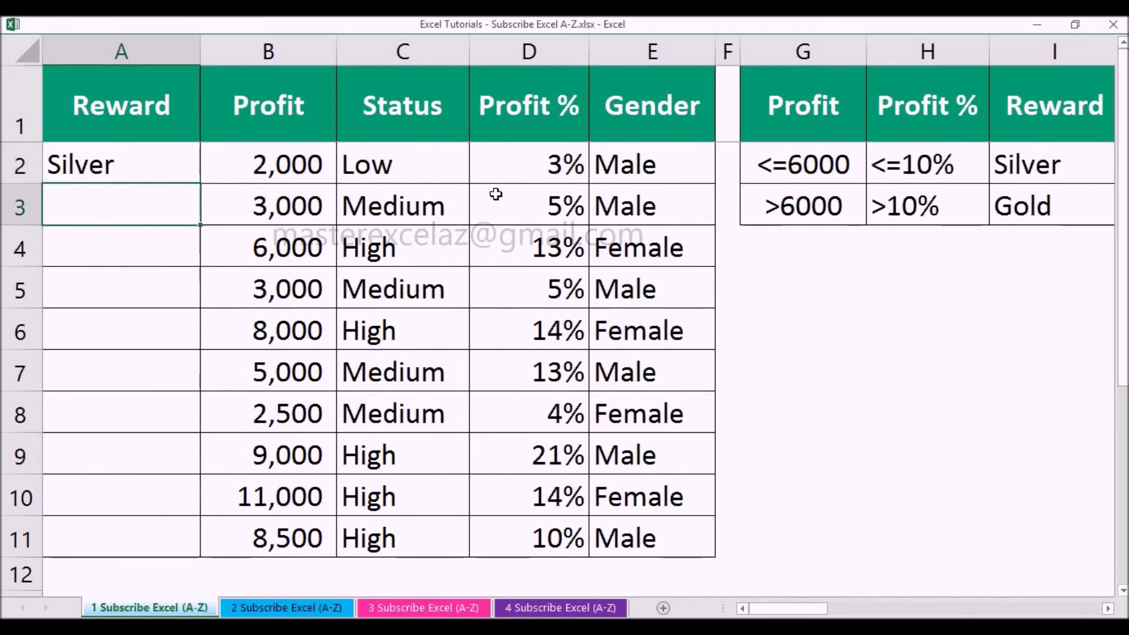
Fill the A2 Reward formula down to A11 and inspect A2's formula
{"action": "left_click", "coordinate": [184, 173]}
{"action": "left_click_drag", "start_coordinate": [200, 183], "coordinate": [191, 540]}
{"action": "left_click", "coordinate": [119, 166]}
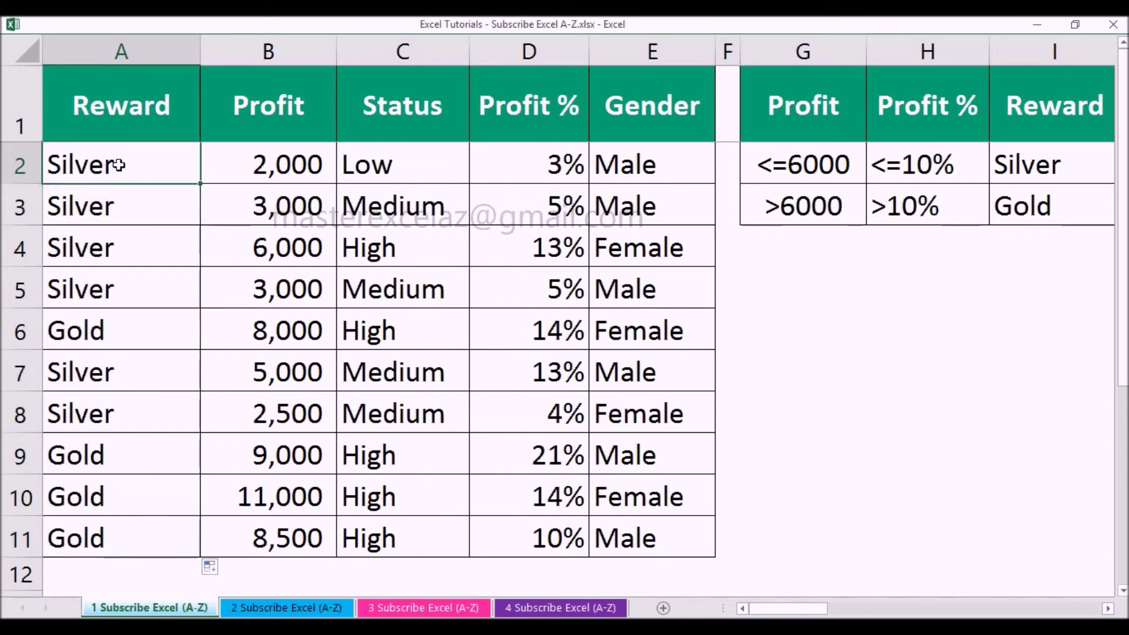
{"action": "double_click", "coordinate": [118, 165]}
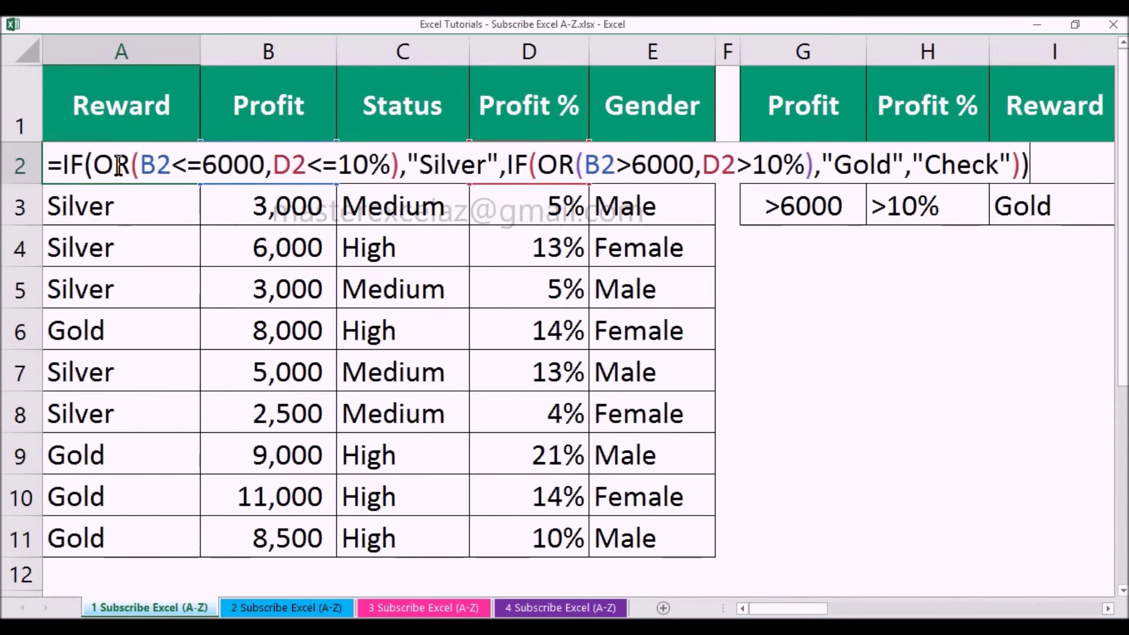
{"action": "key", "text": "Return"}
Check each copied formula in A3 through A11, ending with Gold shown in A11
{"action": "key", "text": "F2"}
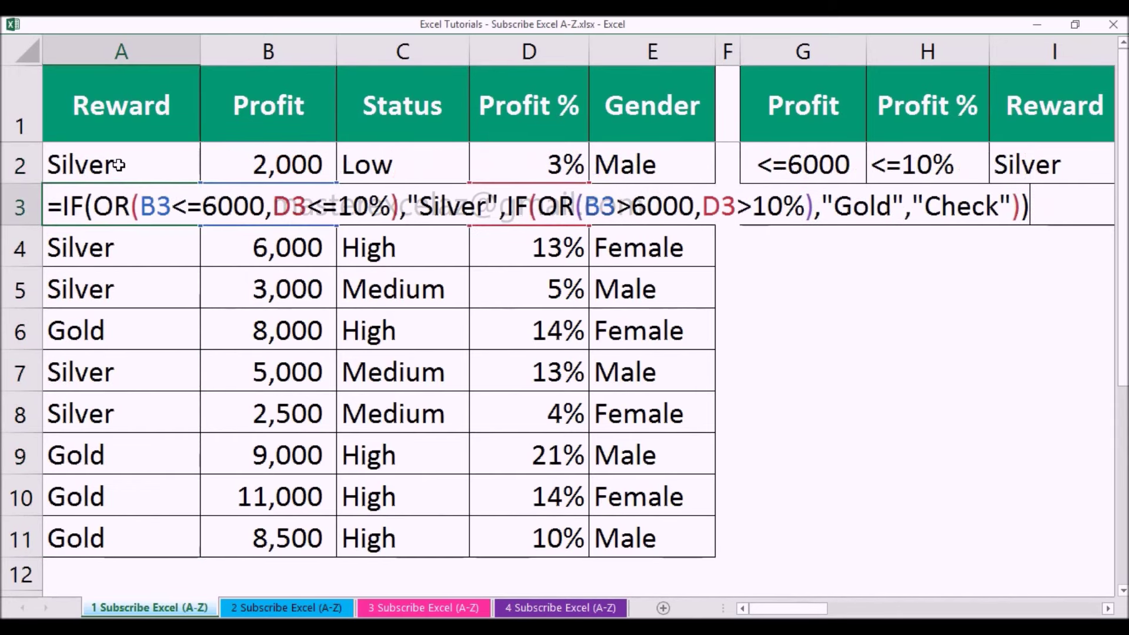
{"action": "key", "text": "Return"}
{"action": "key", "text": "F2"}
{"action": "key", "text": "Return"}
{"action": "key", "text": "F2"}
{"action": "key", "text": "Return"}
{"action": "key", "text": "F2"}
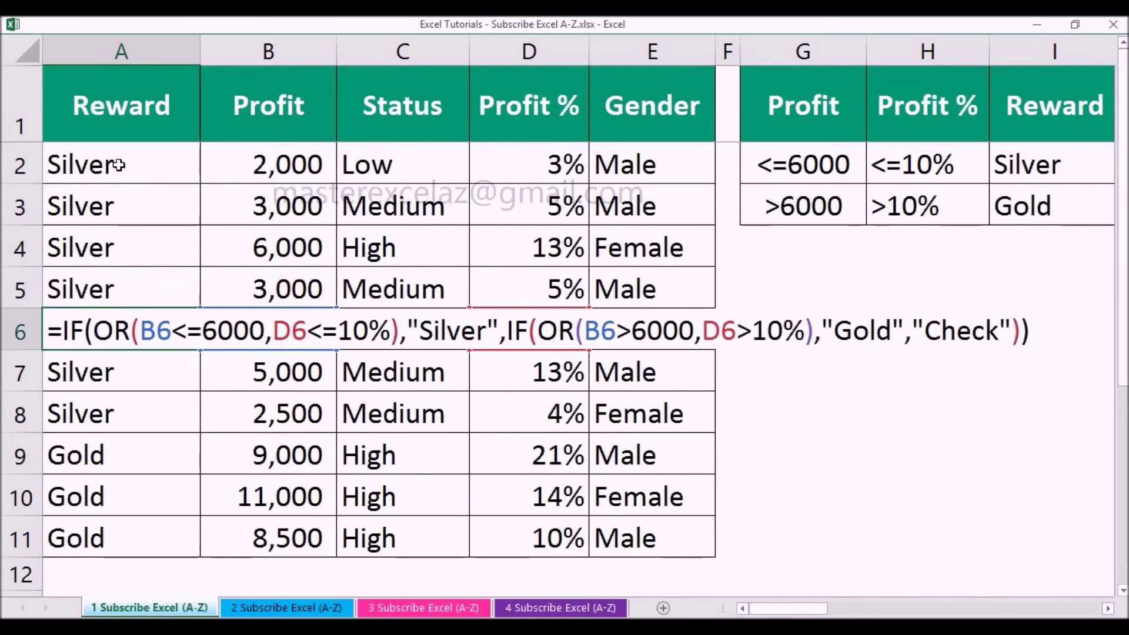
{"action": "key", "text": "Return"}
{"action": "key", "text": "F2"}
{"action": "key", "text": "Return"}
{"action": "key", "text": "F2"}
{"action": "key", "text": "Return"}
{"action": "key", "text": "F2"}
{"action": "key", "text": "Return"}
{"action": "key", "text": "F2"}
{"action": "key", "text": "Return"}
{"action": "key", "text": "F2"}
{"action": "key", "text": "ctrl+Return"}
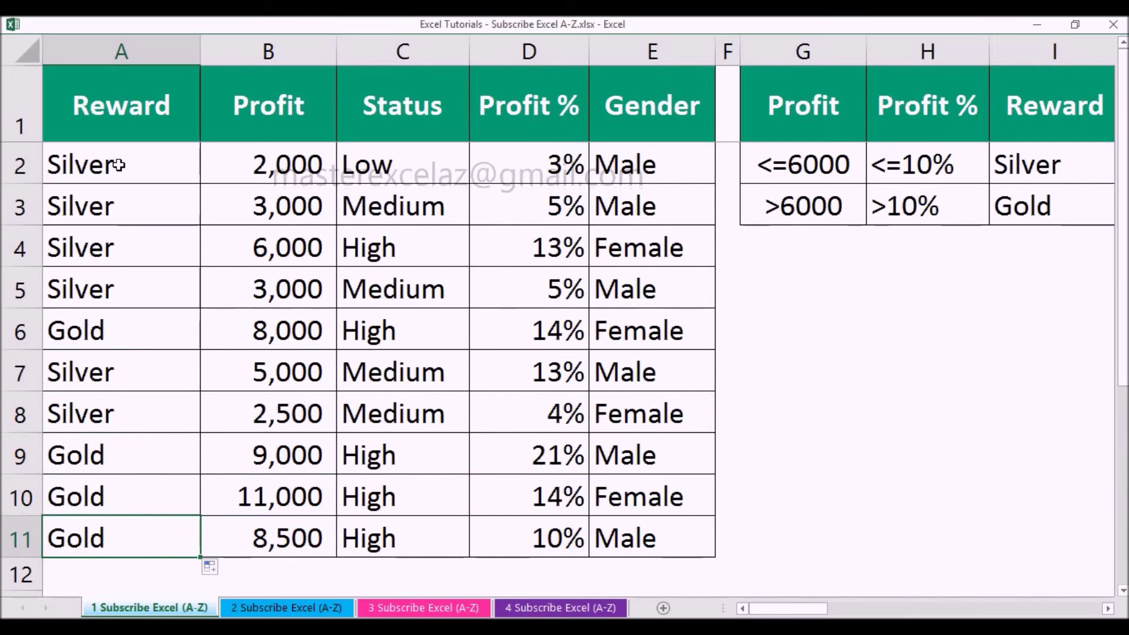
Make the Gold rows 9–11 and row 6 bold
{"action": "key", "text": "shift+Up"}
{"action": "key", "text": "shift+Up"}
{"action": "key", "text": "shift+Right"}
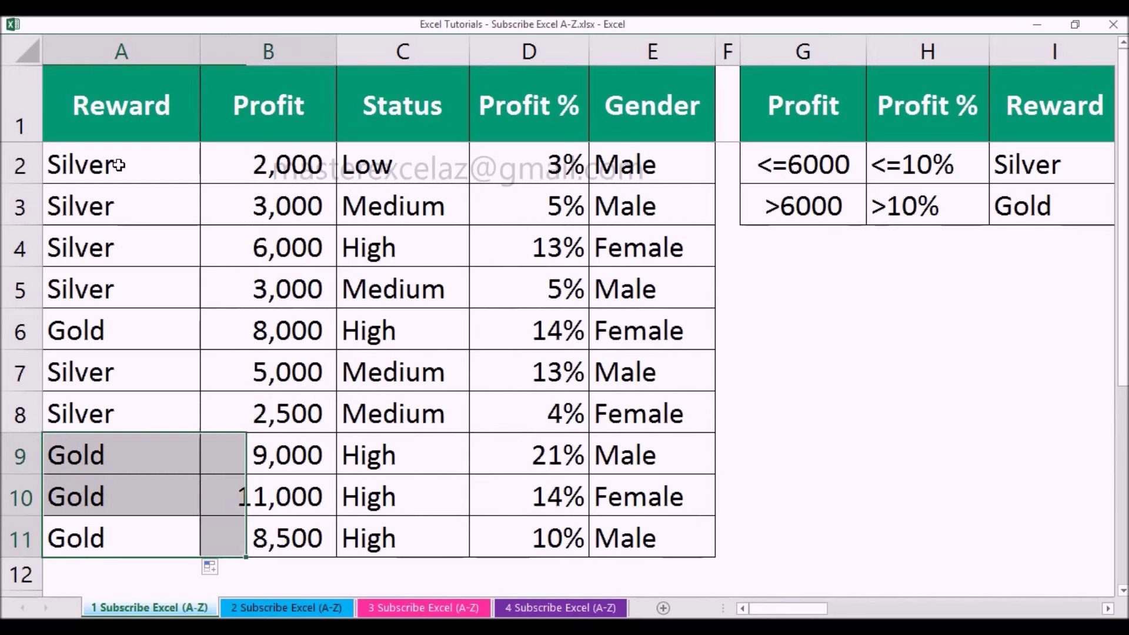
{"action": "key", "text": "shift+Right"}
{"action": "key", "text": "shift+Right"}
{"action": "key", "text": "shift+Right"}
{"action": "key", "text": "ctrl+b"}
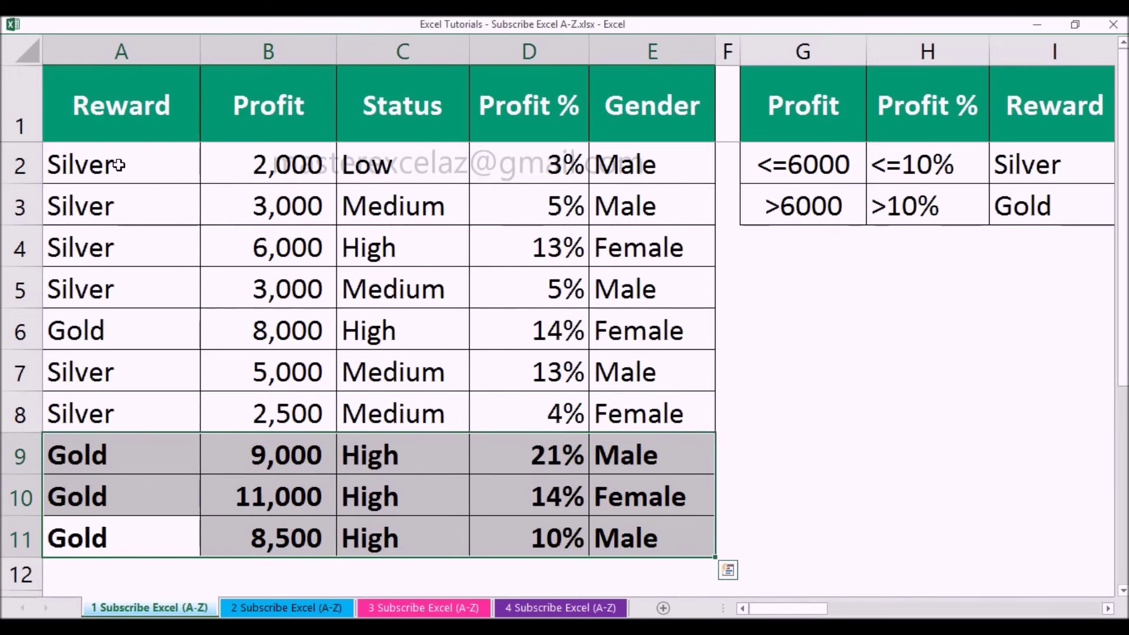
{"action": "key", "text": "Up"}
{"action": "key", "text": "Up"}
{"action": "key", "text": "Up"}
{"action": "key", "text": "Up"}
{"action": "key", "text": "Up"}
{"action": "key", "text": "Up"}
{"action": "key", "text": "Down"}
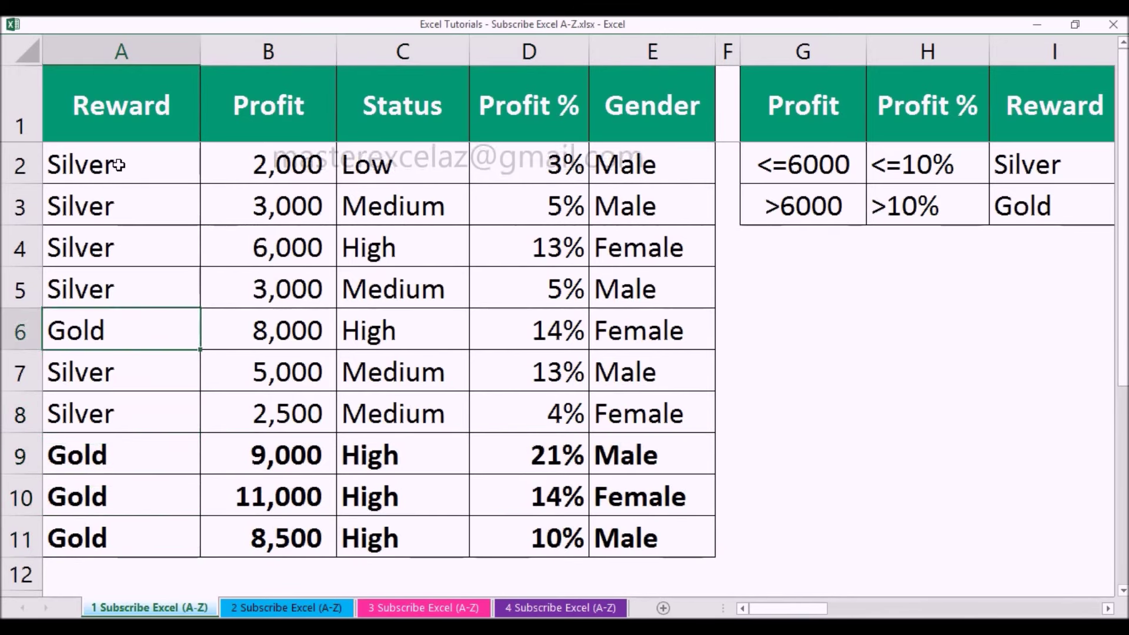
{"action": "key", "text": "shift+Right"}
{"action": "key", "text": "shift+Right"}
{"action": "key", "text": "shift+Right"}
{"action": "key", "text": "shift+Right"}
{"action": "key", "text": "ctrl+b"}
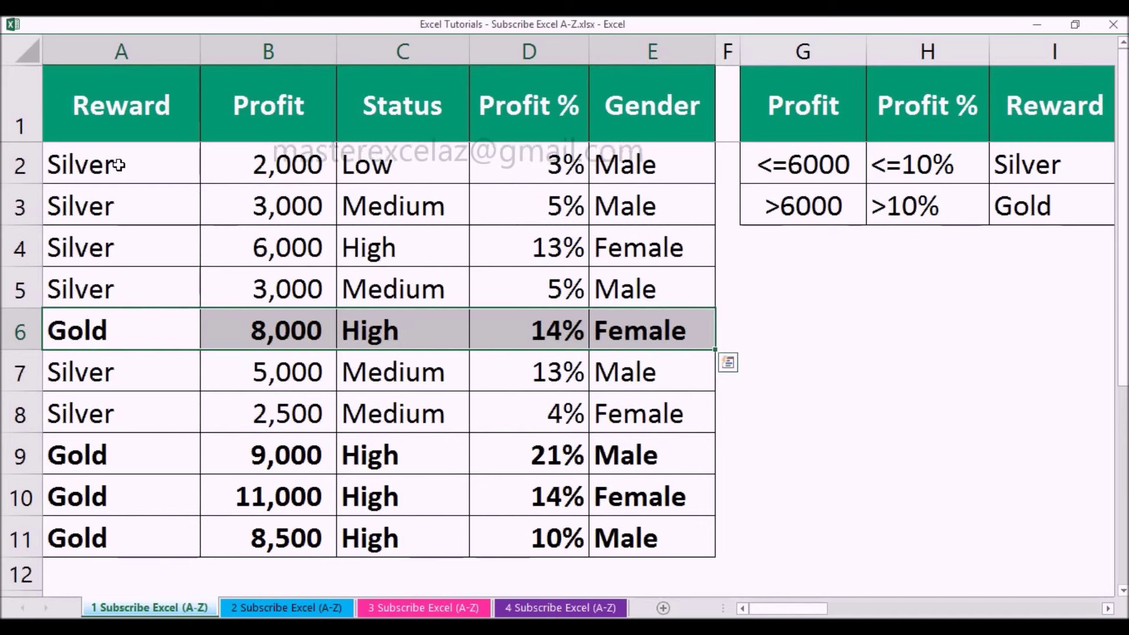
Compare Gold rows' Profit (9,000, 11,000, 8,500) and Profit % against the >6000 and >10% criteria
{"action": "key", "text": "Right"}
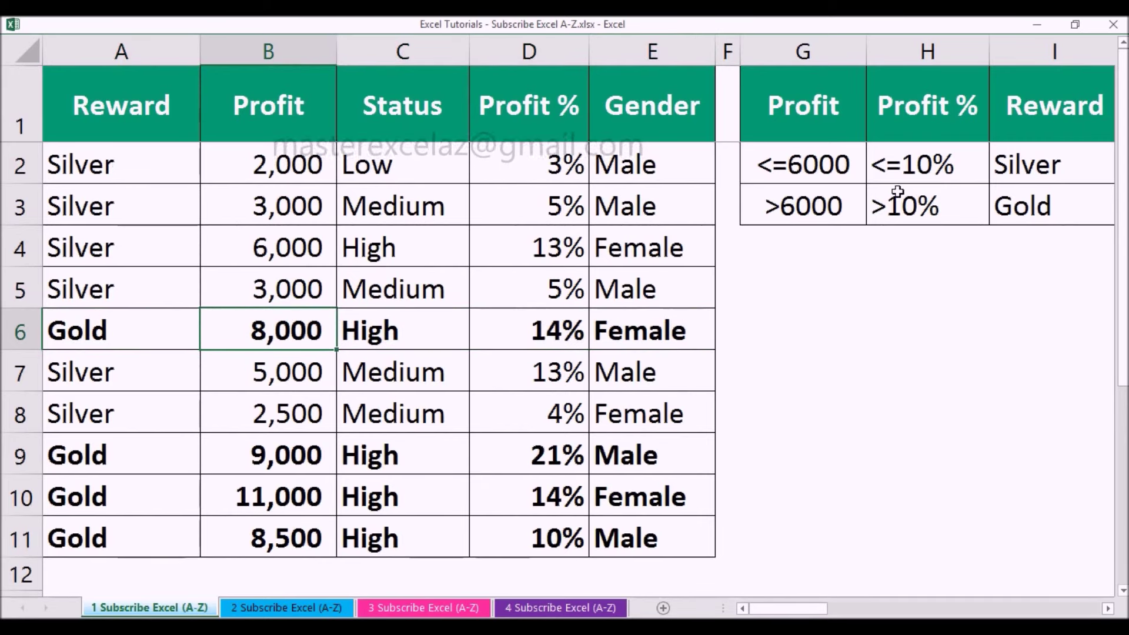
{"action": "left_click", "coordinate": [933, 210]}
{"action": "left_click", "coordinate": [553, 337]}
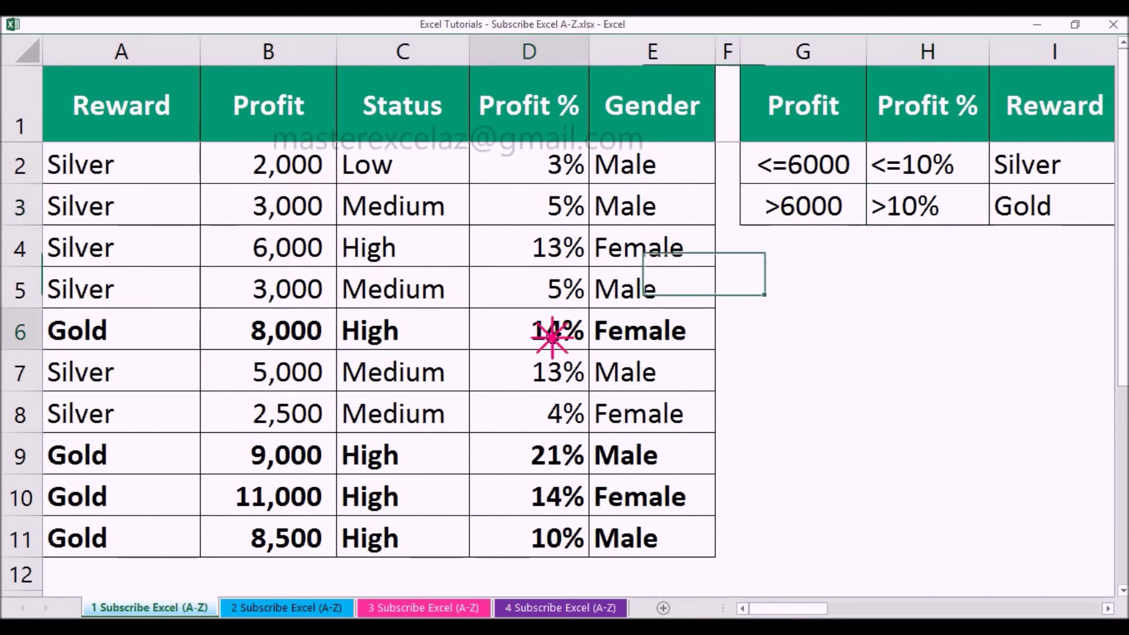
{"action": "left_click", "coordinate": [556, 453]}
{"action": "left_click", "coordinate": [555, 509]}
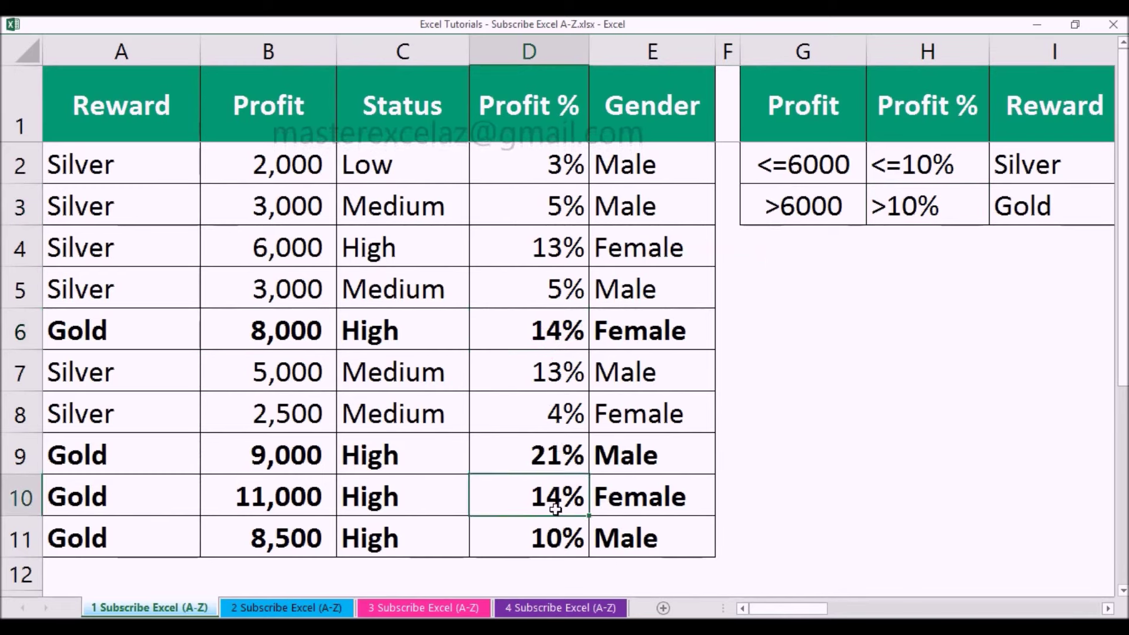
{"action": "left_click", "coordinate": [557, 531]}
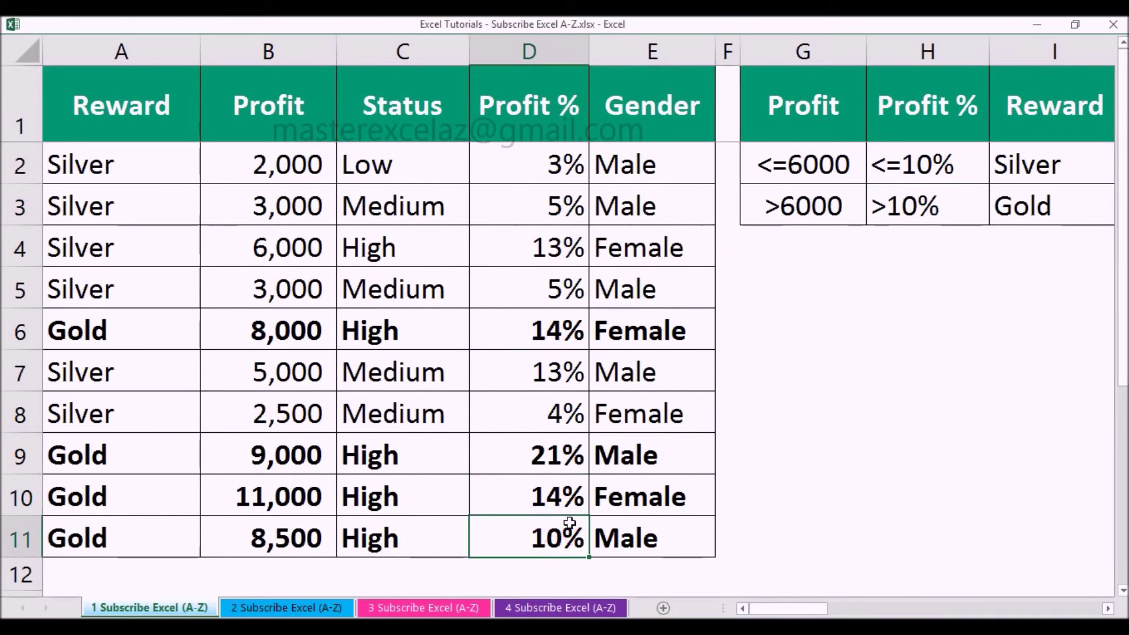
{"action": "left_click", "coordinate": [811, 219]}
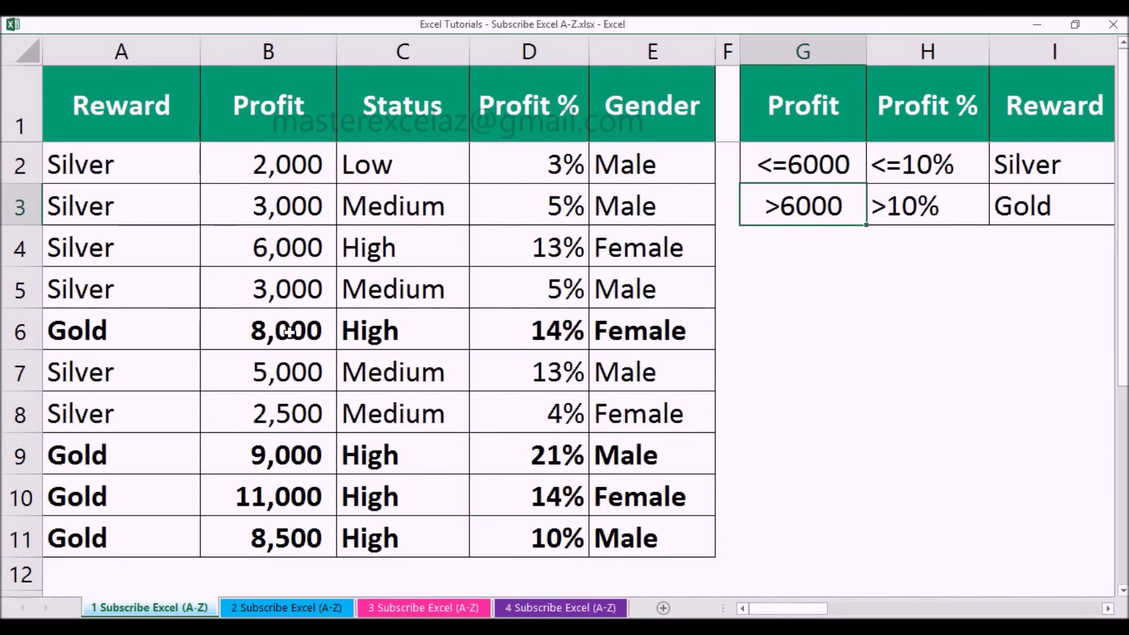
{"action": "left_click", "coordinate": [320, 345]}
{"action": "left_click", "coordinate": [289, 459]}
{"action": "left_click", "coordinate": [293, 505]}
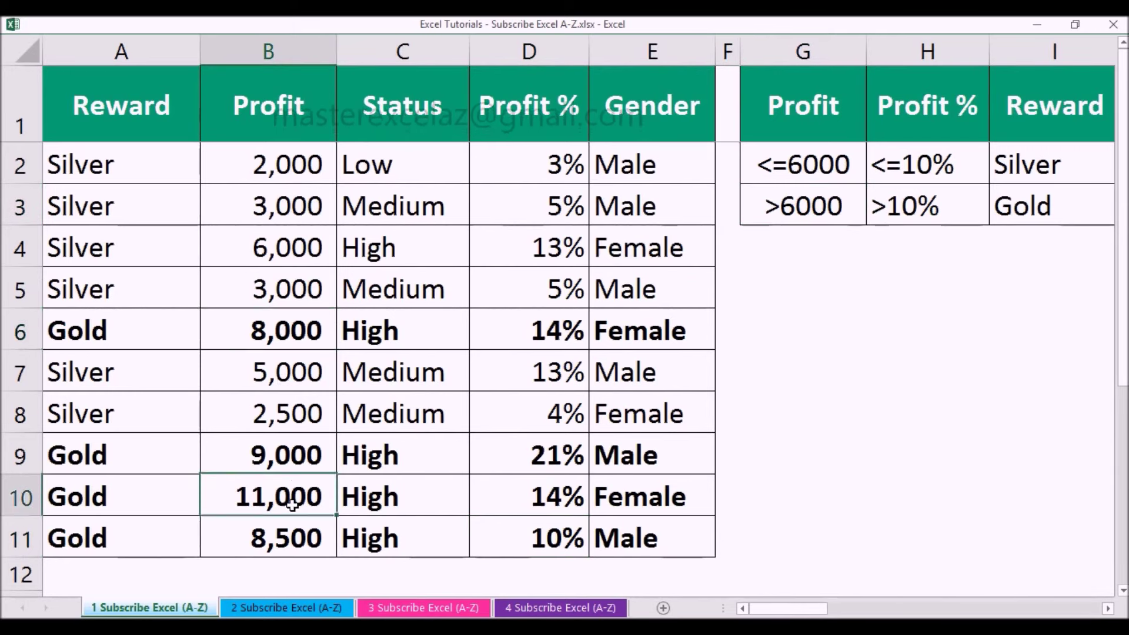
{"action": "left_click", "coordinate": [300, 559]}
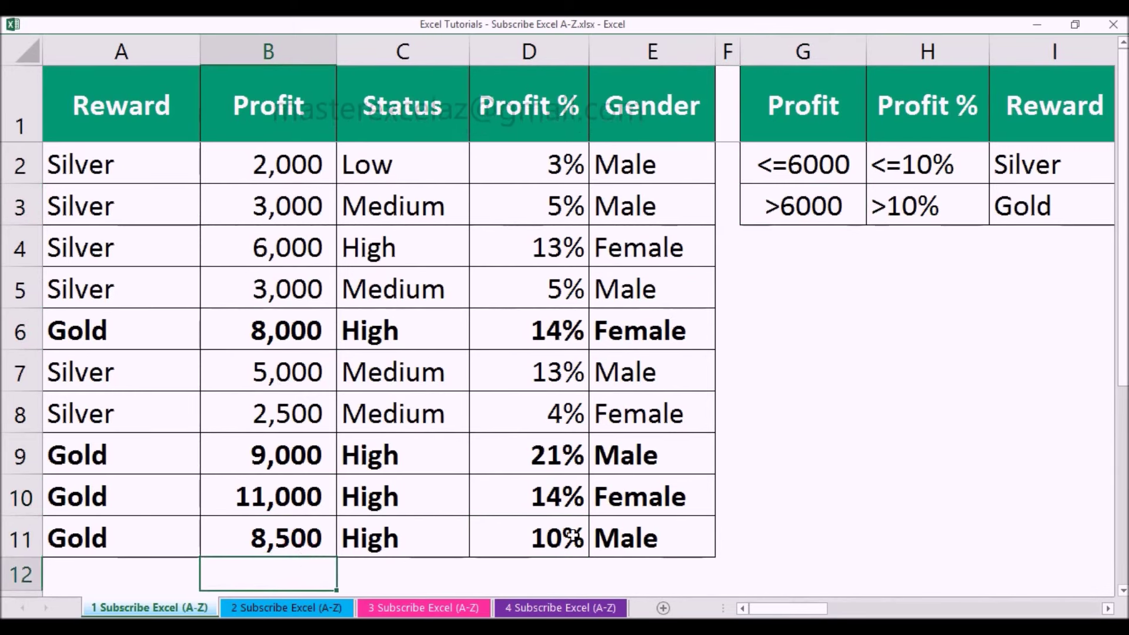
{"action": "left_click", "coordinate": [292, 547]}
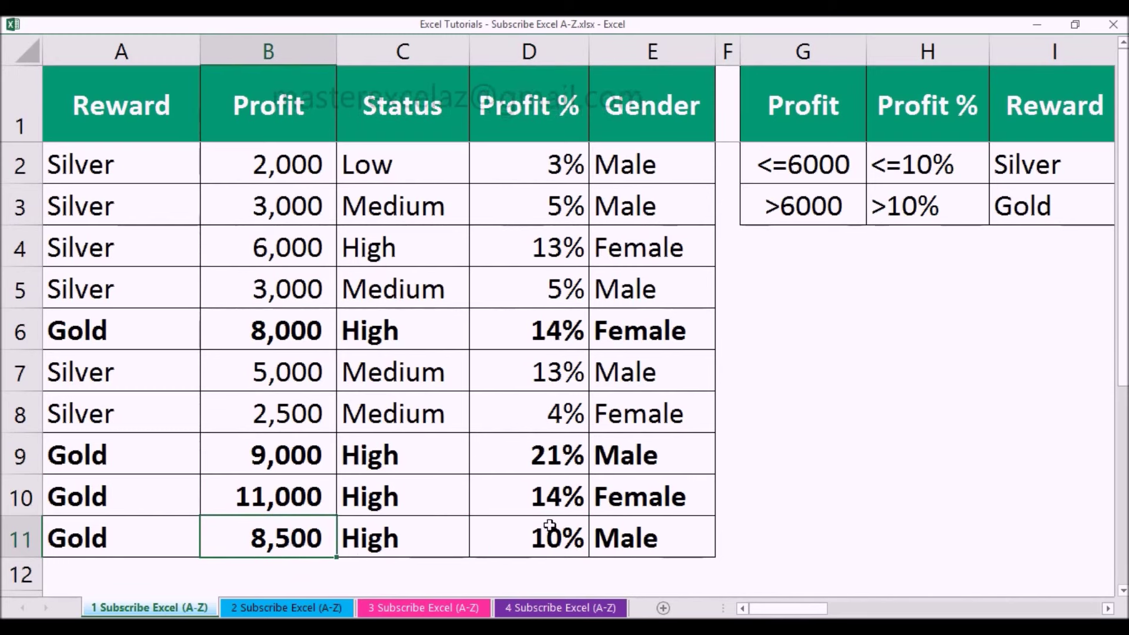
{"action": "left_click", "coordinate": [120, 332]}
{"action": "key", "text": "shift+Right"}
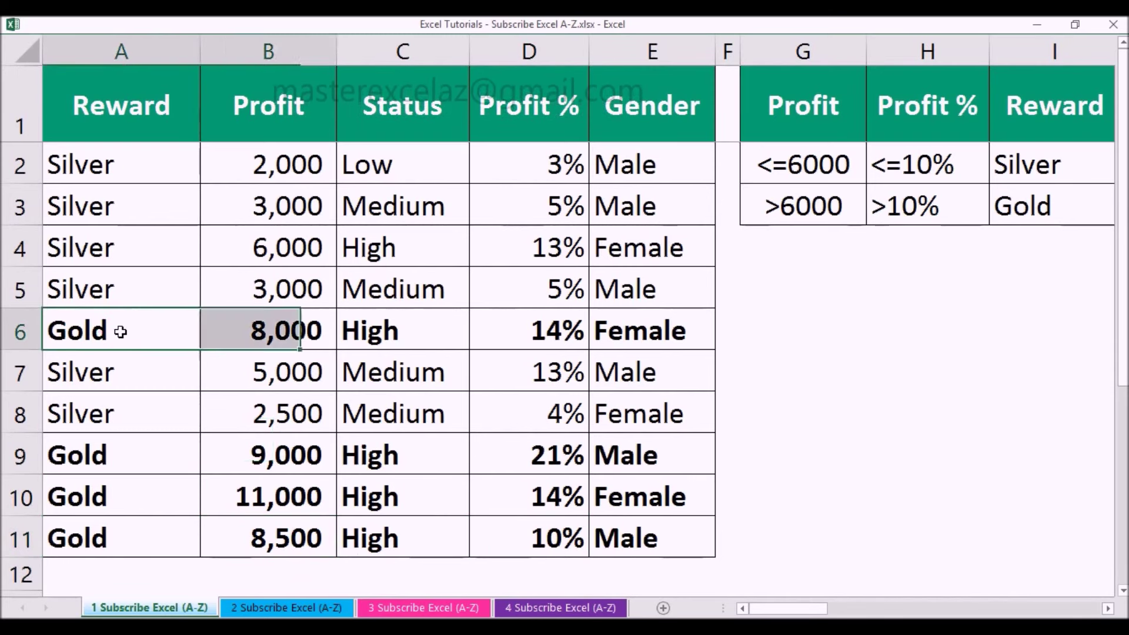
Remove bold from the Gold rows 6 through 11
{"action": "key", "text": "shift+Right"}
{"action": "key", "text": "shift+Right"}
{"action": "key", "text": "shift+Right"}
{"action": "key", "text": "shift+Down"}
{"action": "key", "text": "shift+Down"}
{"action": "key", "text": "shift+Down"}
{"action": "key", "text": "shift+Down"}
{"action": "key", "text": "shift+Down"}
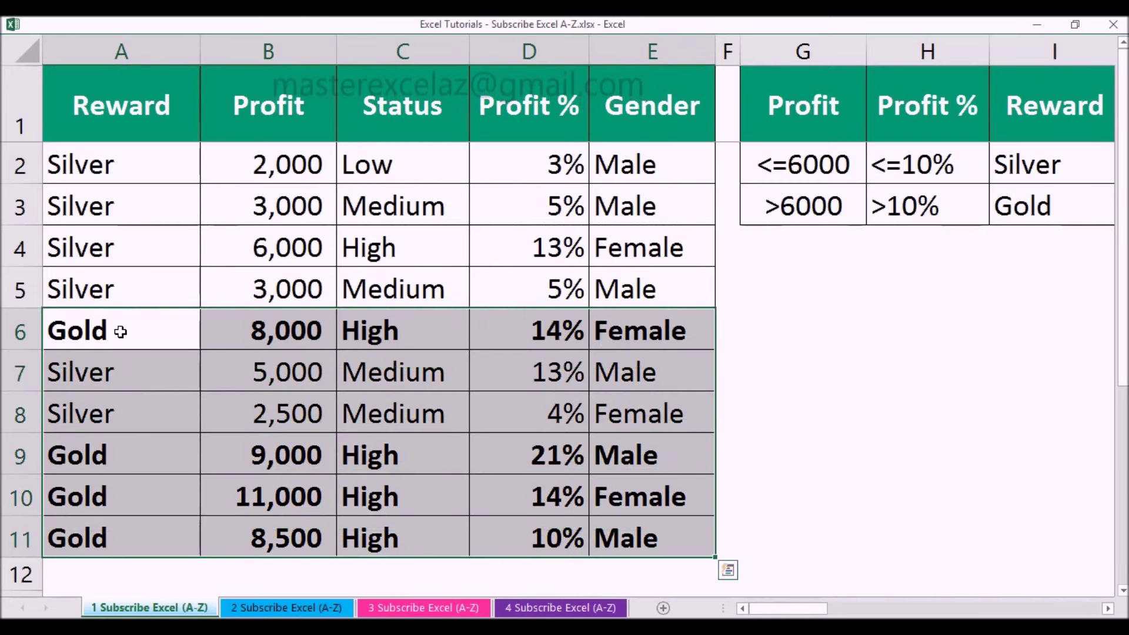
{"action": "key", "text": "ctrl+b"}
Bold row 11's 8,500 Profit and test bolding its 10%, then reopen A2's formula
{"action": "key", "text": "Down"}
{"action": "key", "text": "Down"}
{"action": "key", "text": "Down"}
{"action": "key", "text": "Down"}
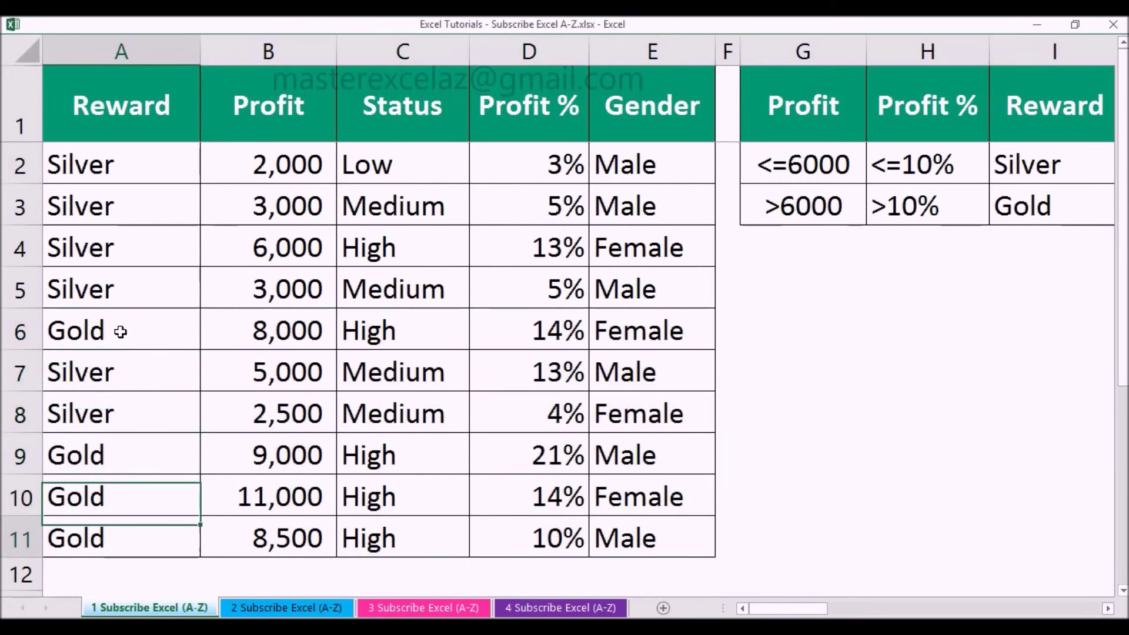
{"action": "key", "text": "Right"}
{"action": "key", "text": "ctrl+b"}
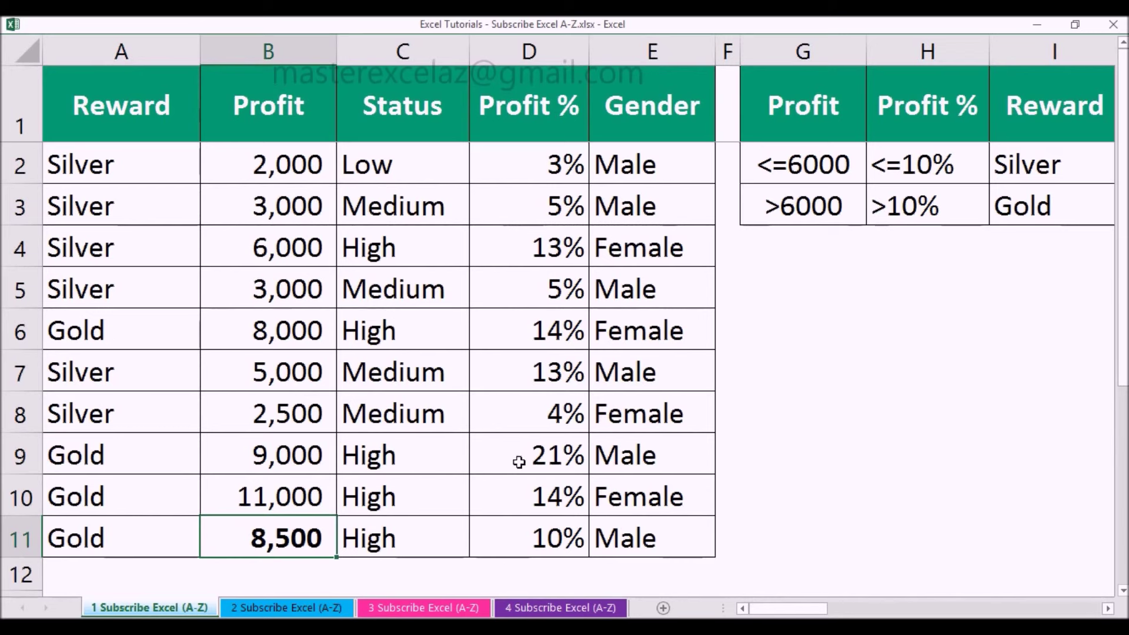
{"action": "left_click", "coordinate": [555, 538]}
{"action": "key", "text": "ctrl+b"}
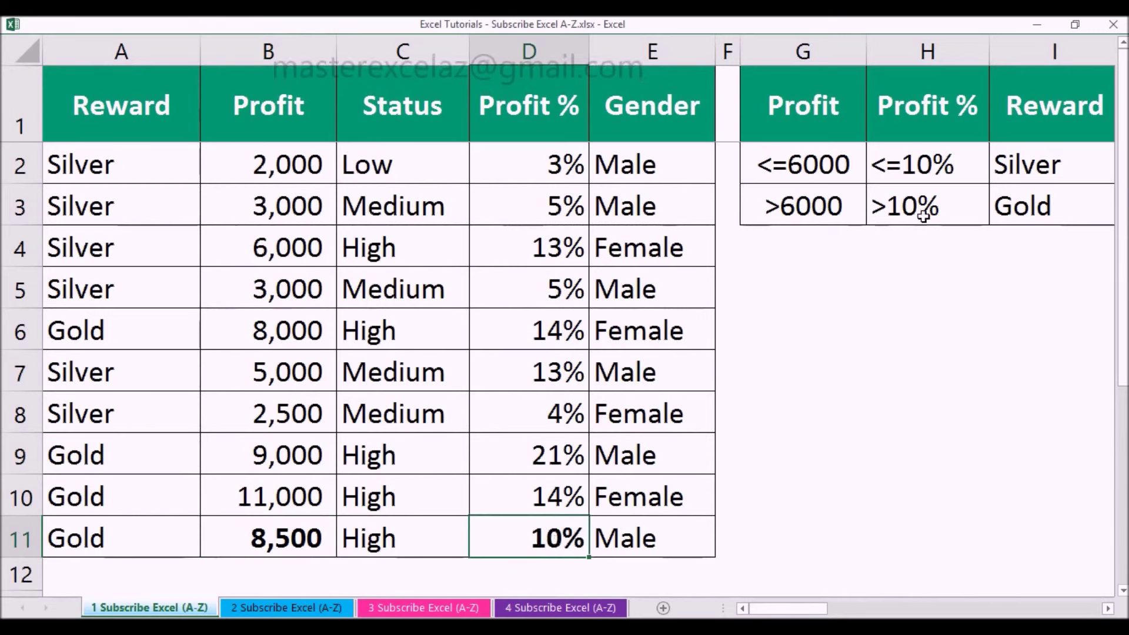
{"action": "left_click", "coordinate": [924, 215]}
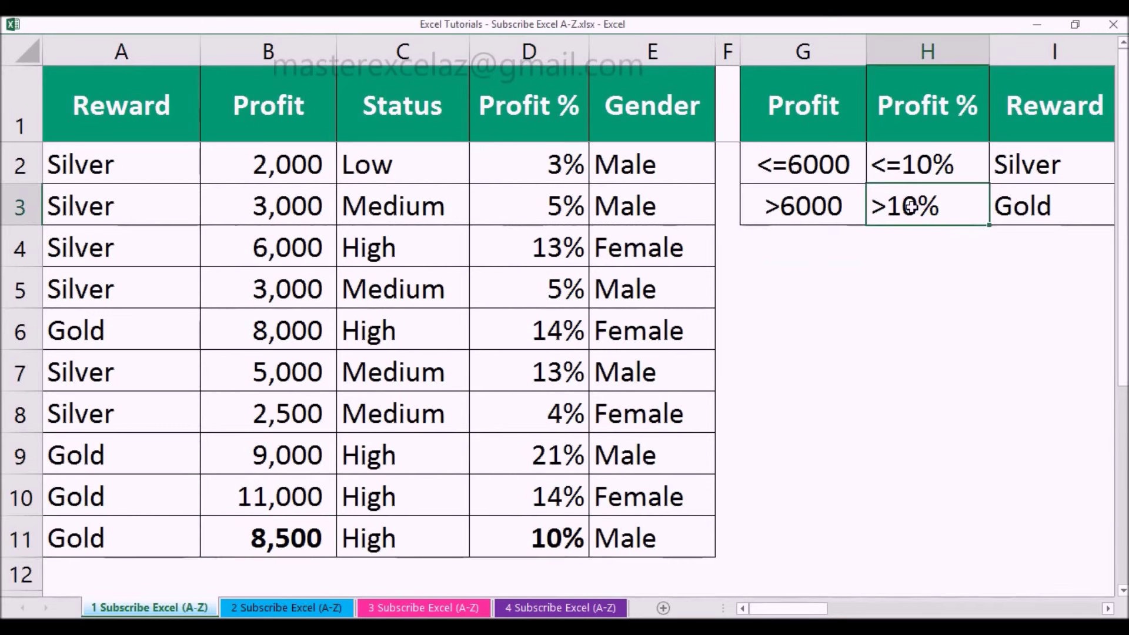
{"action": "left_click", "coordinate": [556, 539]}
{"action": "key", "text": "ctrl+b"}
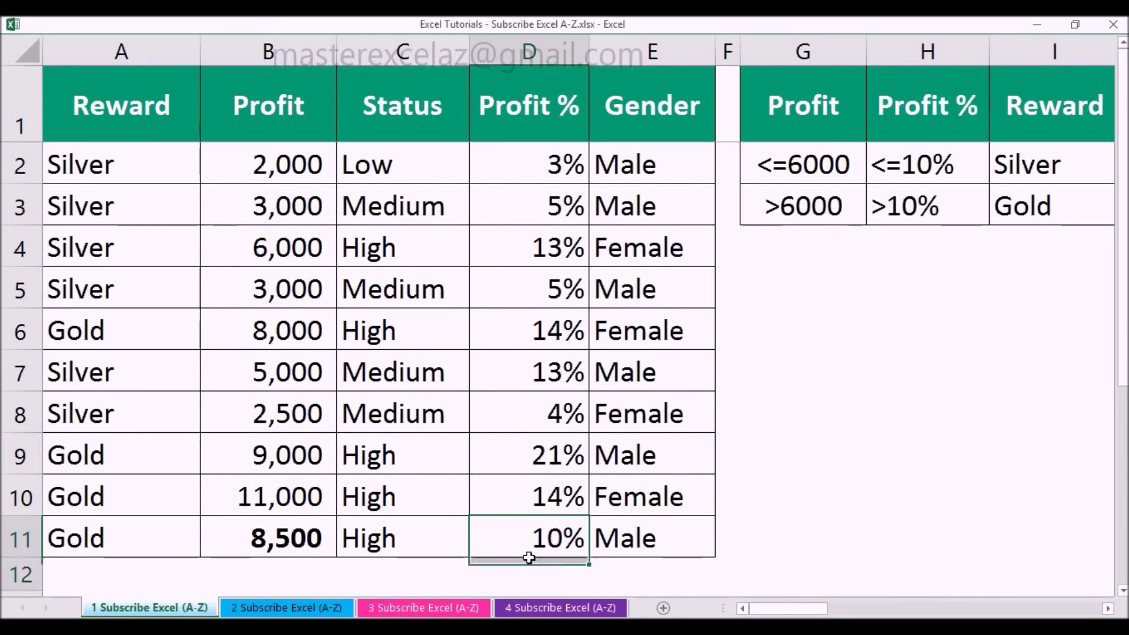
{"action": "left_click_drag", "start_coordinate": [555, 539], "coordinate": [529, 574]}
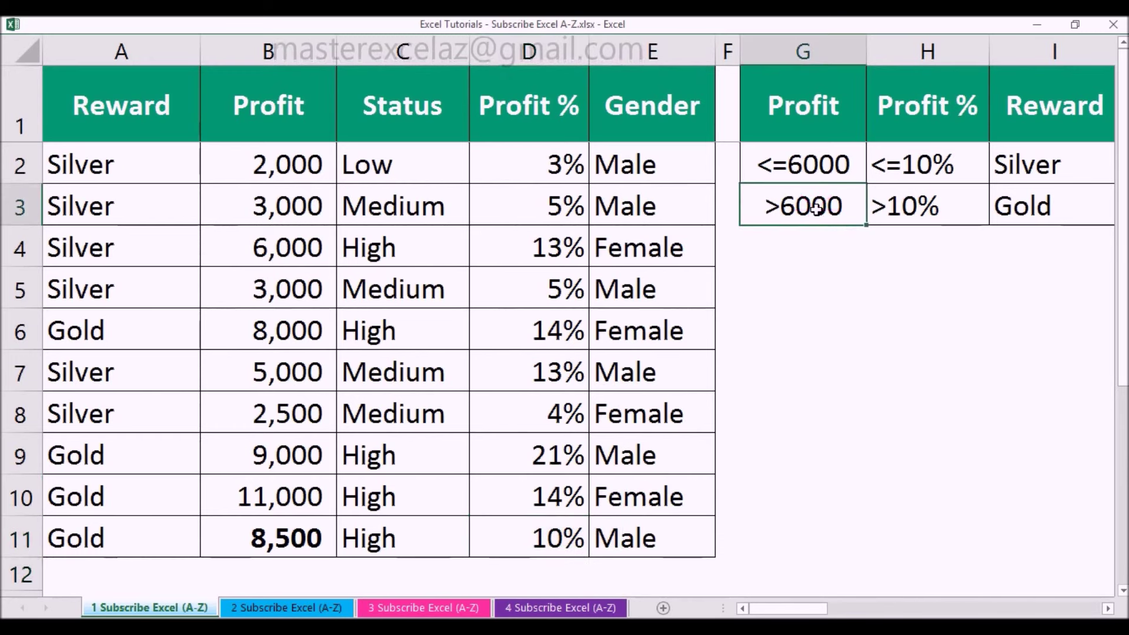
{"action": "left_click", "coordinate": [279, 551]}
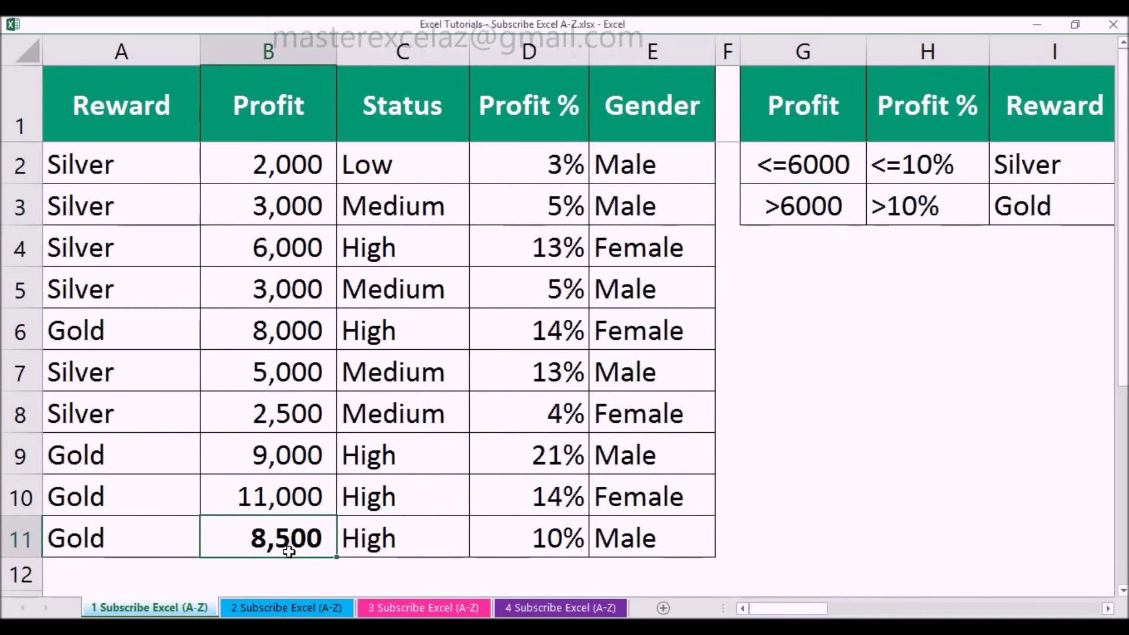
{"action": "left_click", "coordinate": [103, 550]}
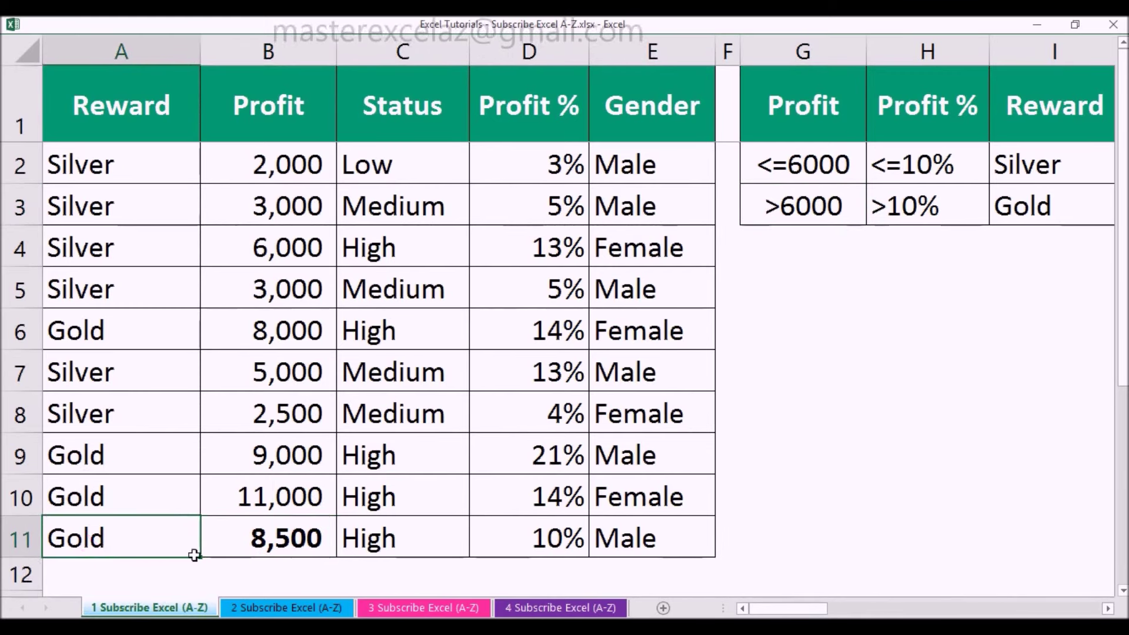
{"action": "left_click", "coordinate": [310, 549]}
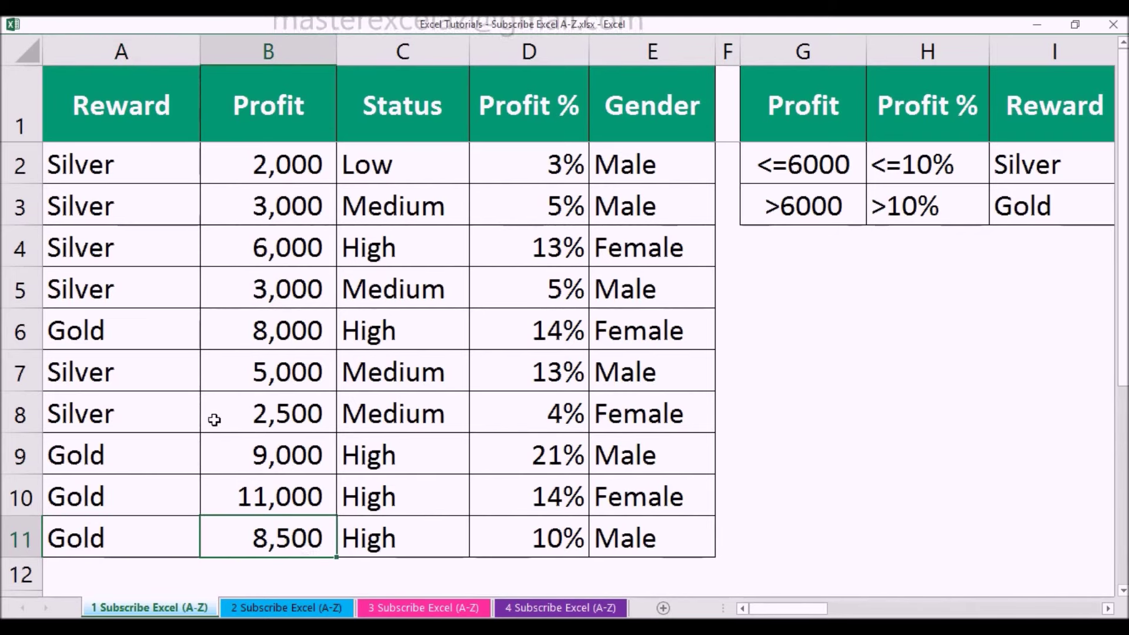
{"action": "left_click", "coordinate": [158, 179]}
{"action": "key", "text": "F2"}
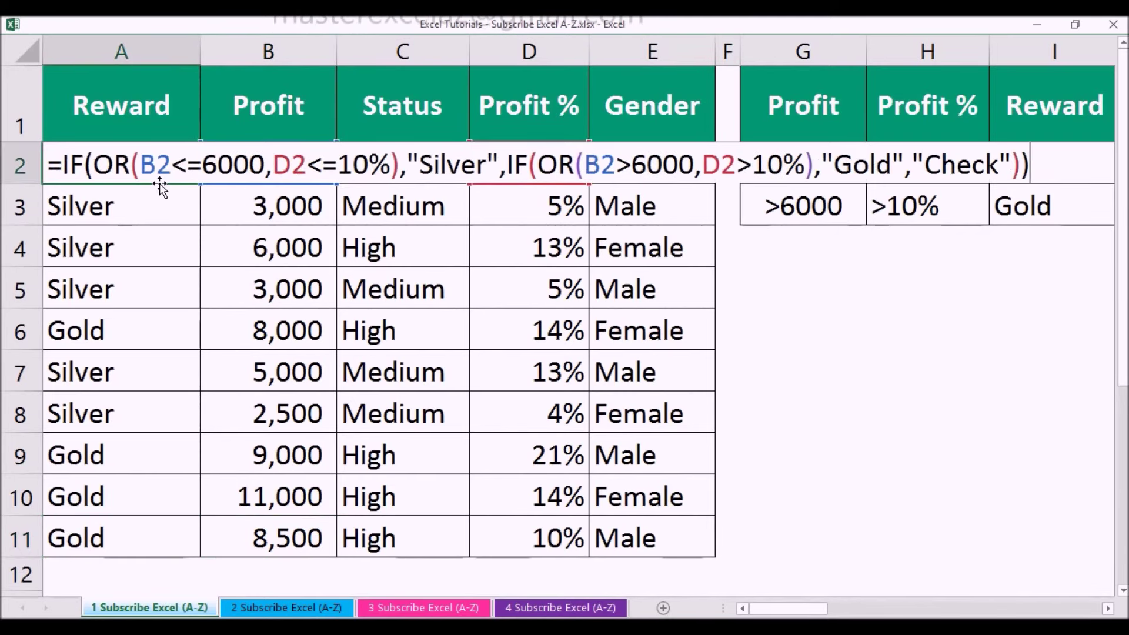